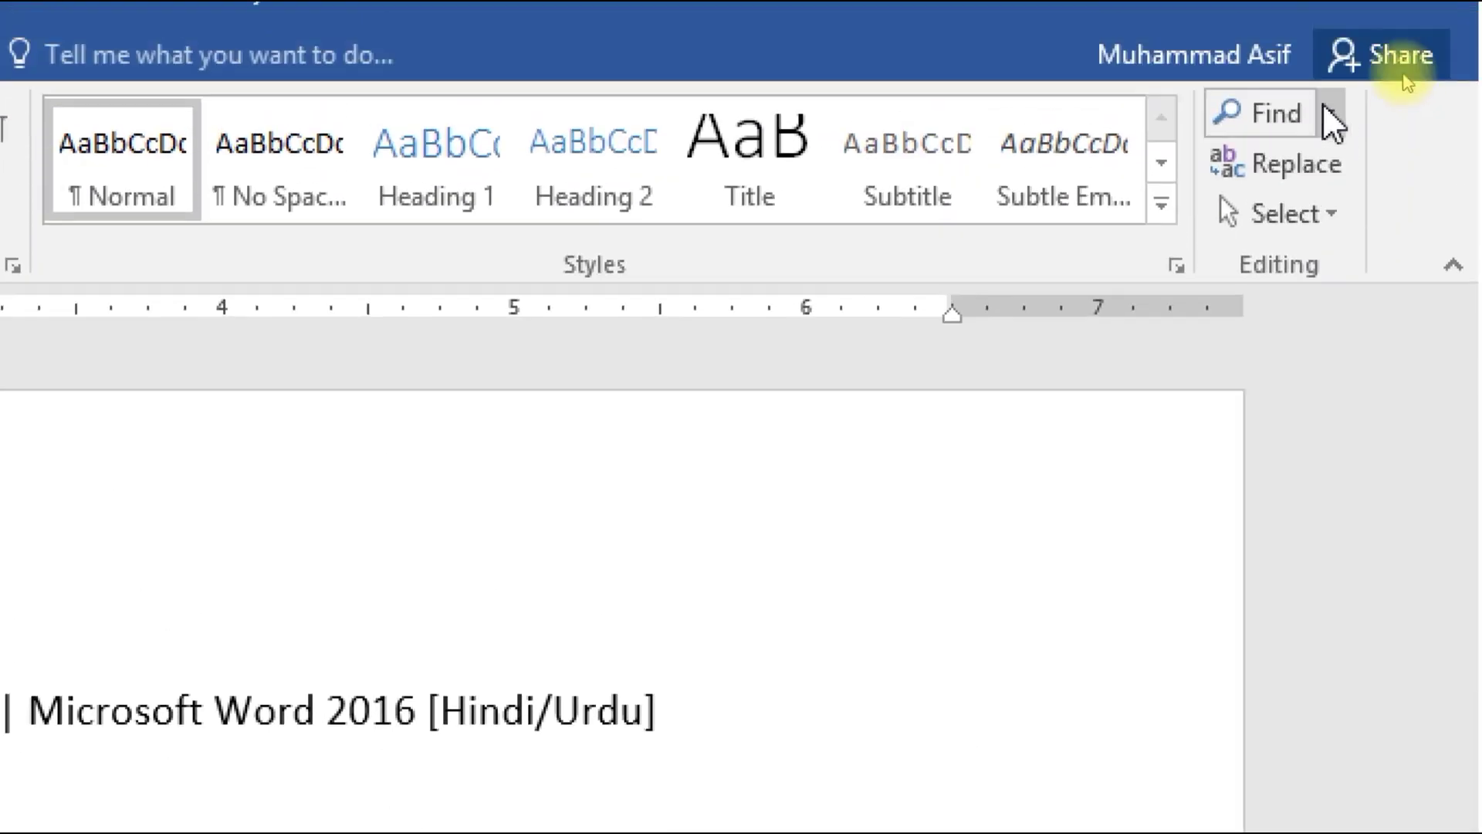
# View the Find options, open Advanced Find, collapse its extra search options and close it.
pyautogui.click(1328, 117)
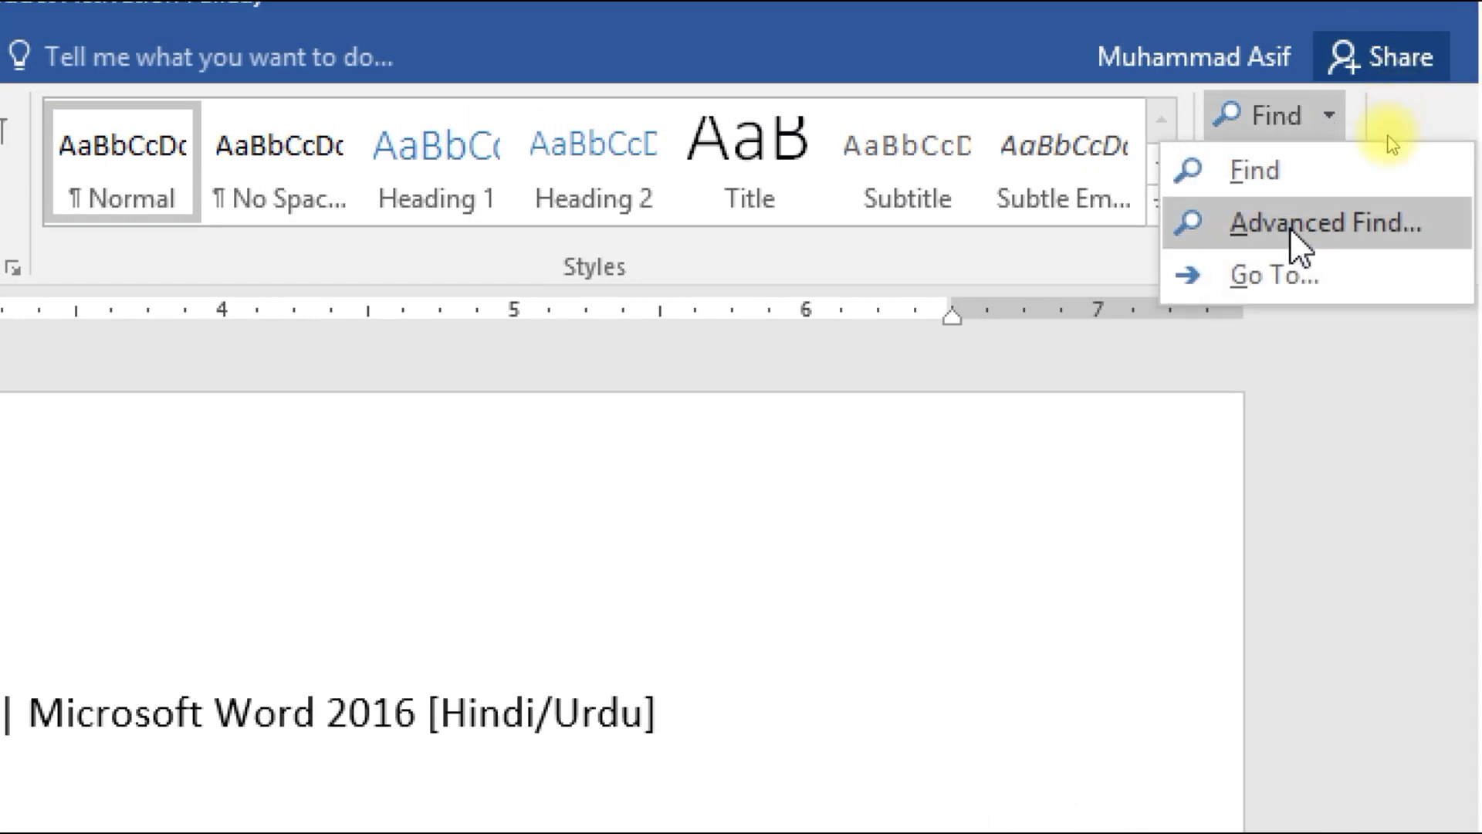
pyautogui.click(1280, 375)
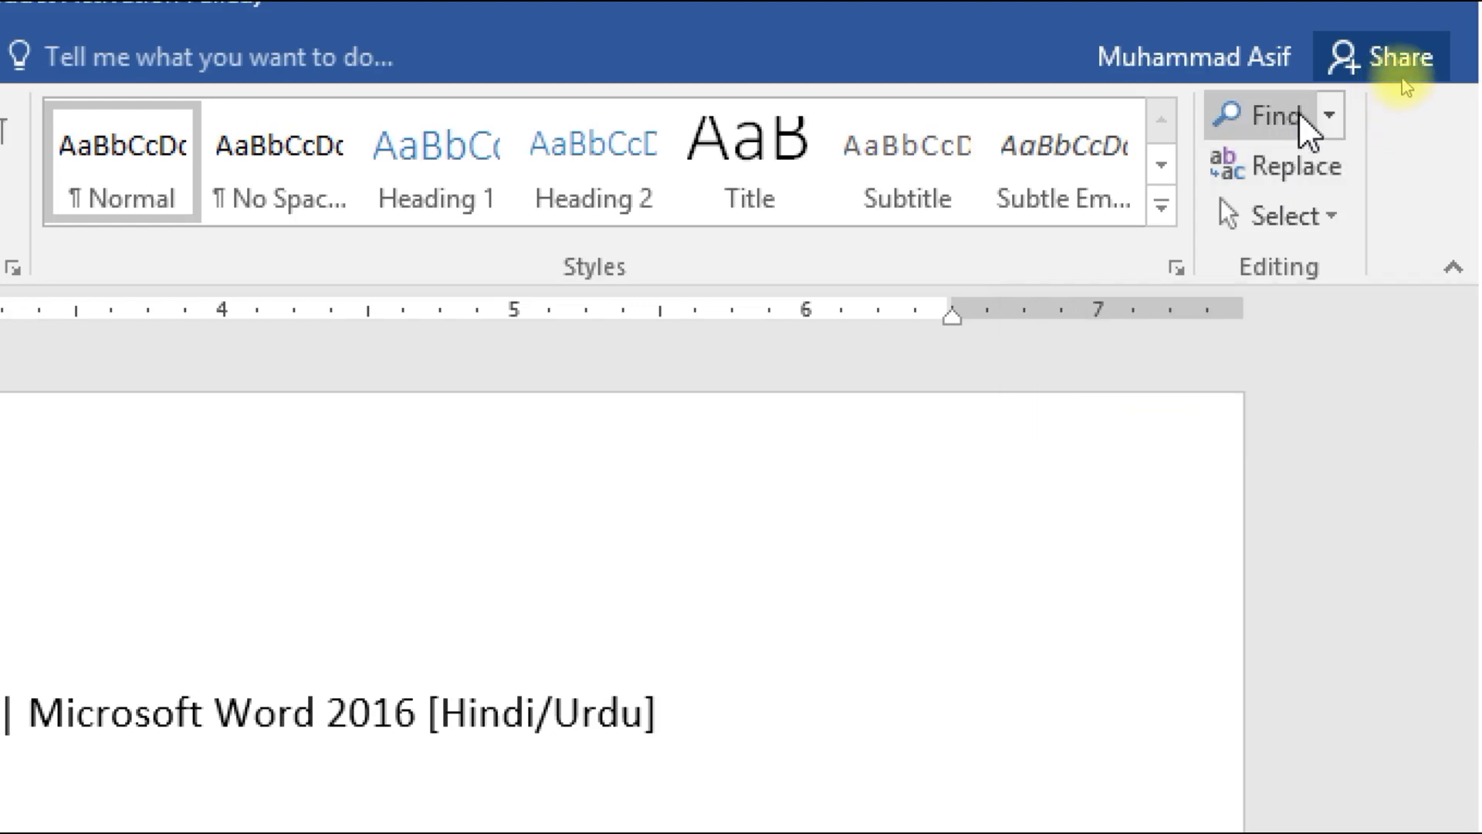
pyautogui.click(1325, 116)
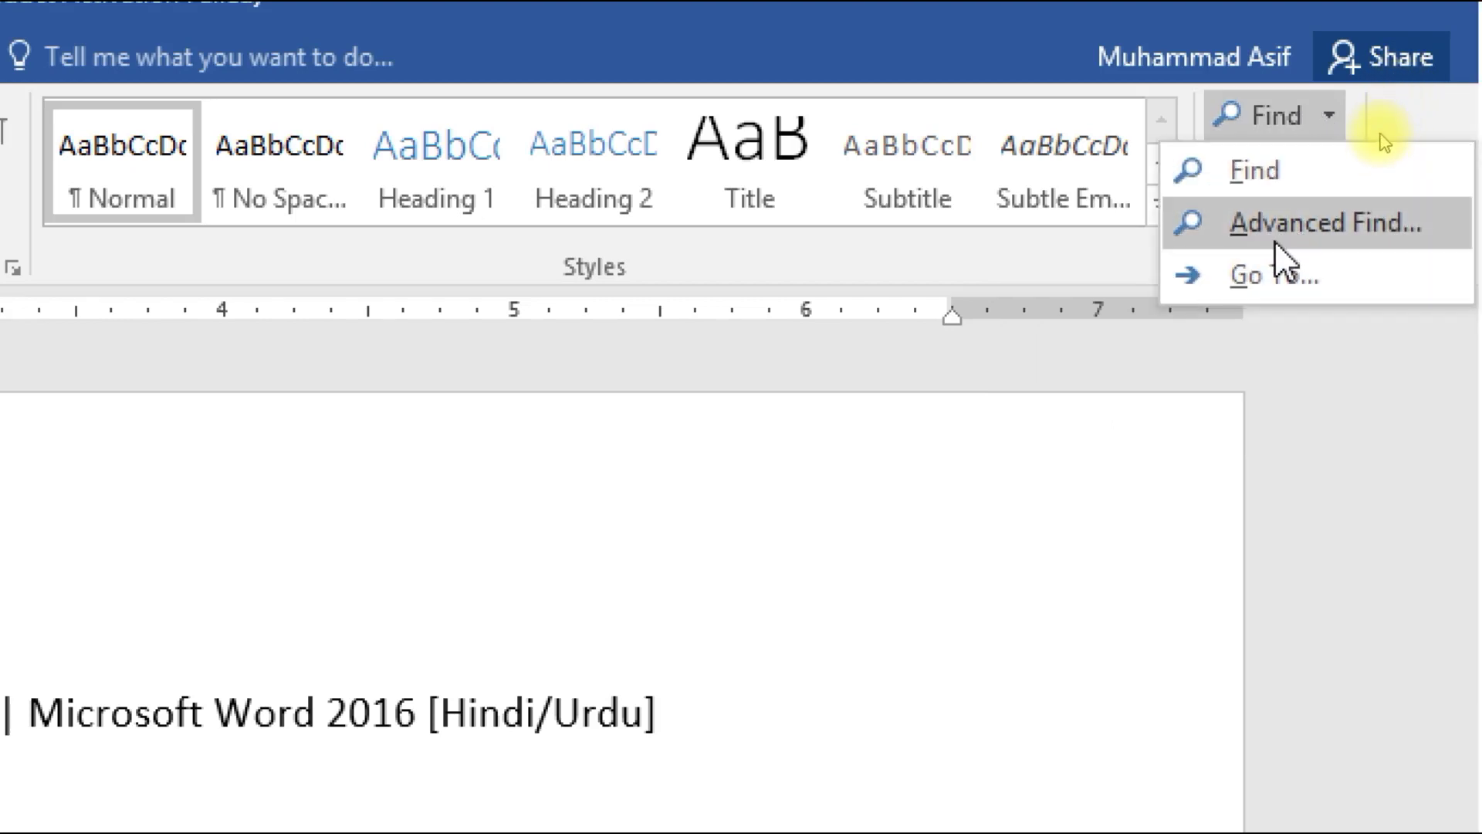
pyautogui.click(1282, 220)
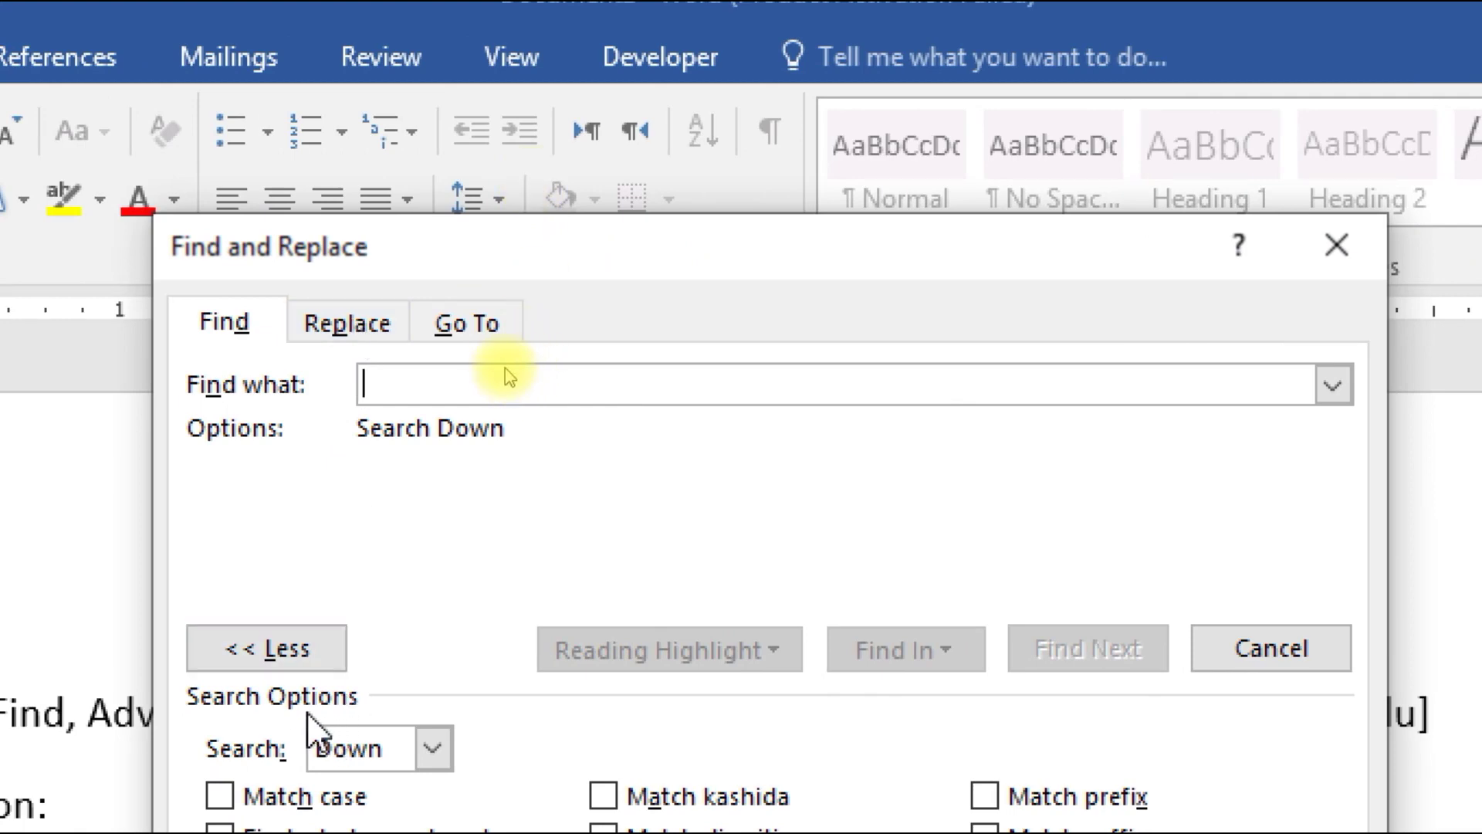
pyautogui.click(294, 658)
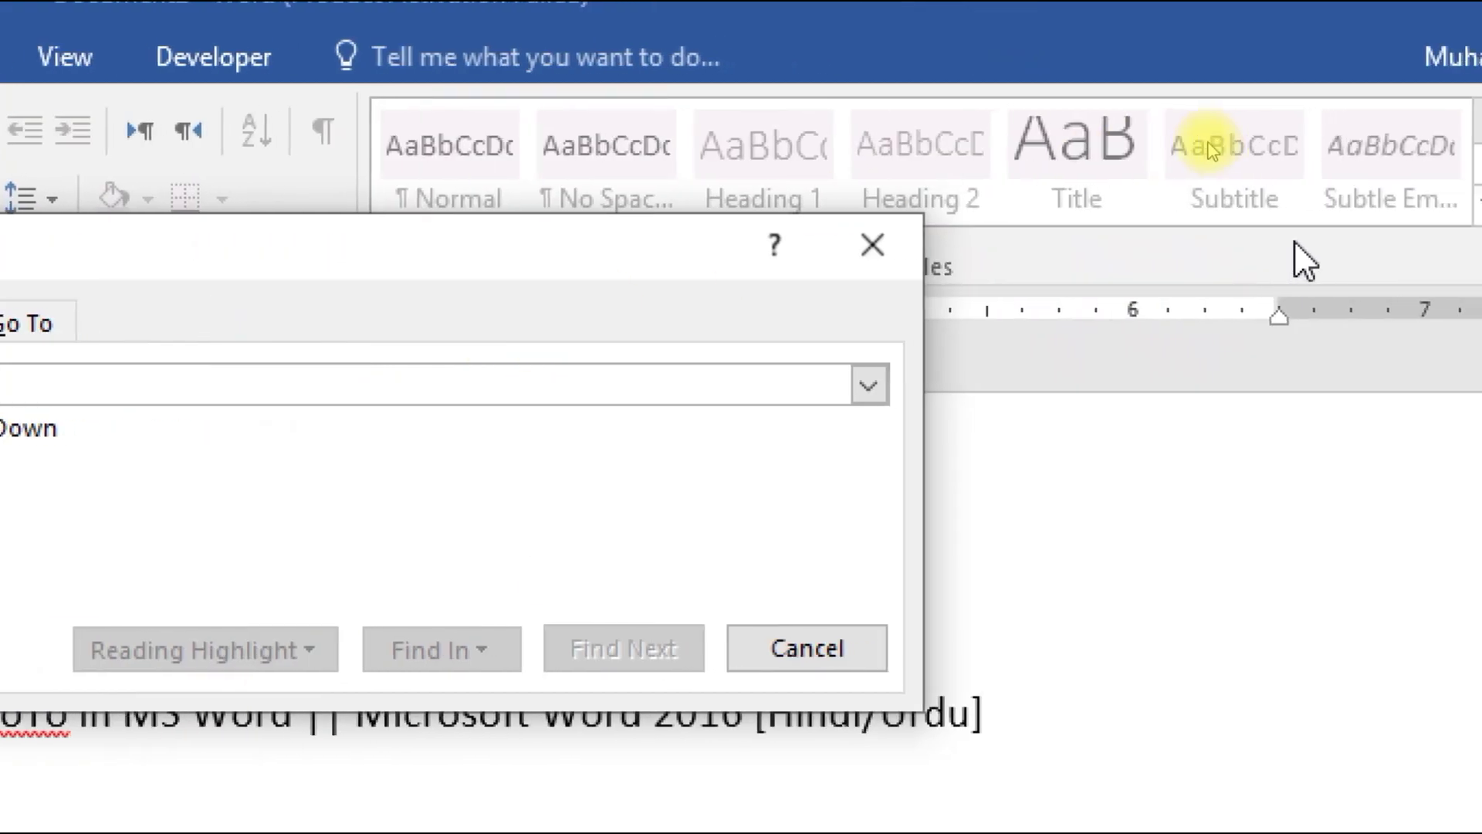
pyautogui.click(1334, 255)
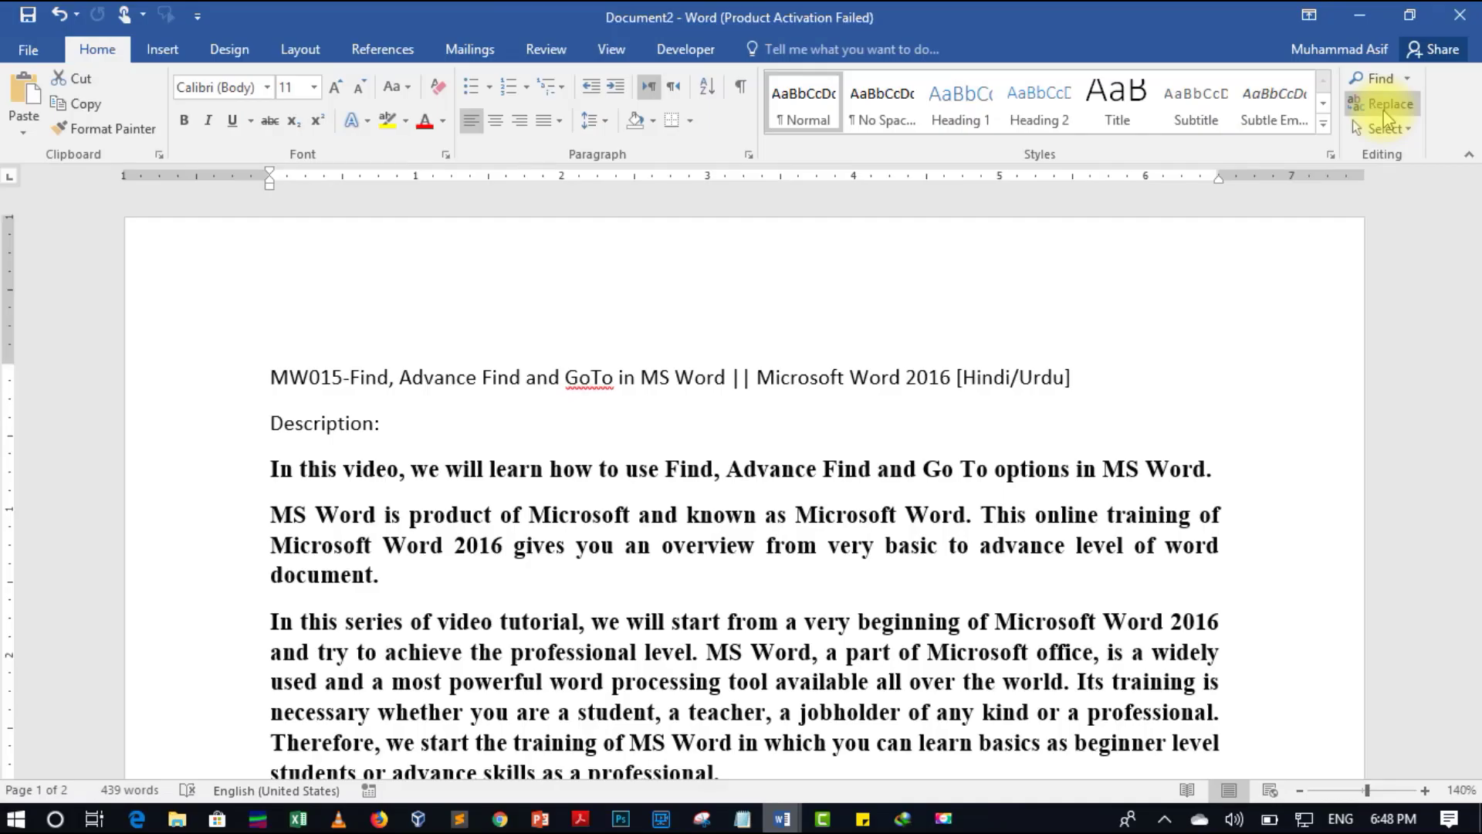
# Set up a replacement in Find and Replace with "ms" as the search text and "Microsoft" as the replacement.
pyautogui.hotkey('ctrl', 'h')
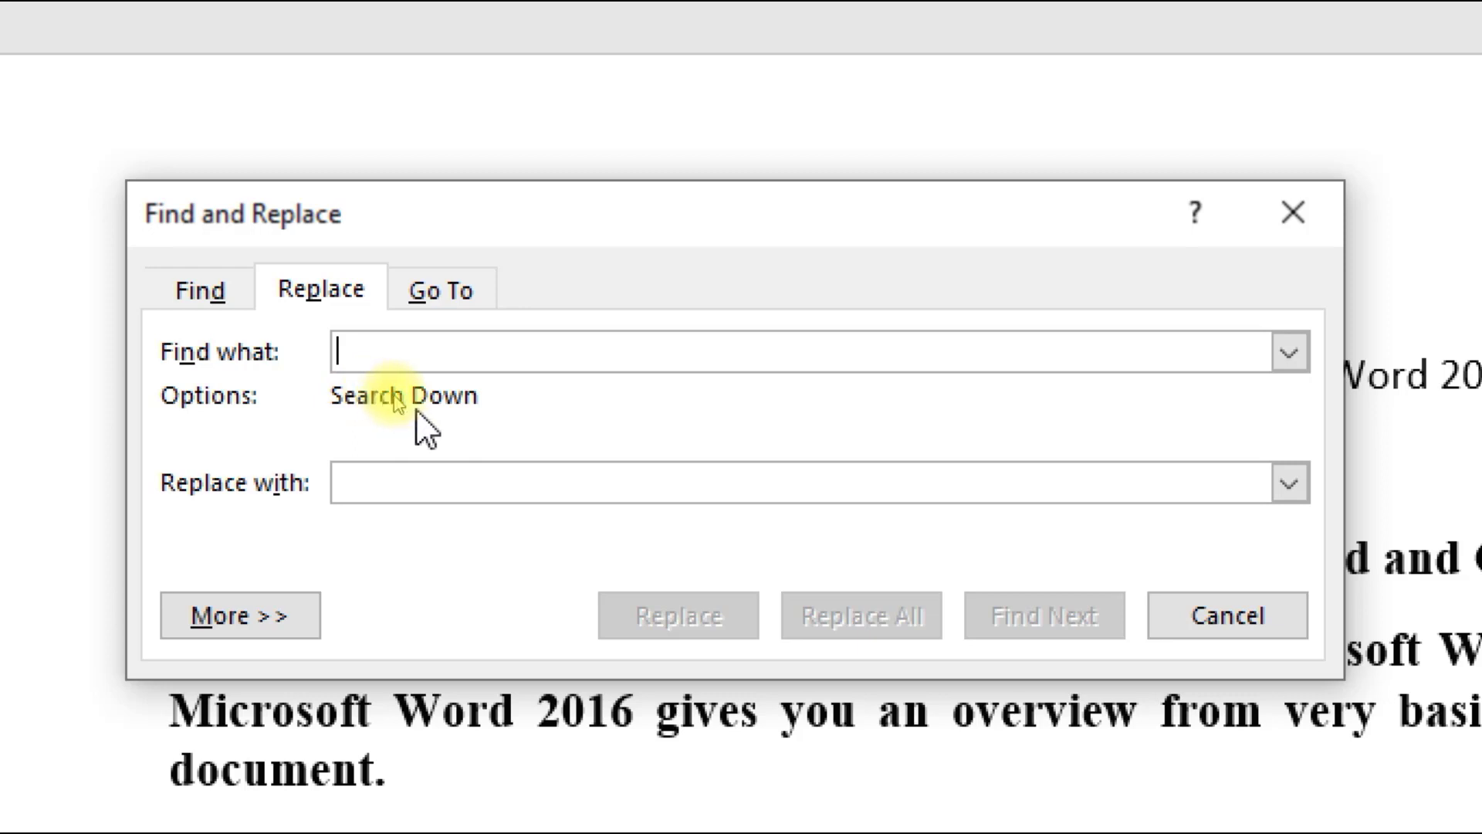
pyautogui.click(199, 299)
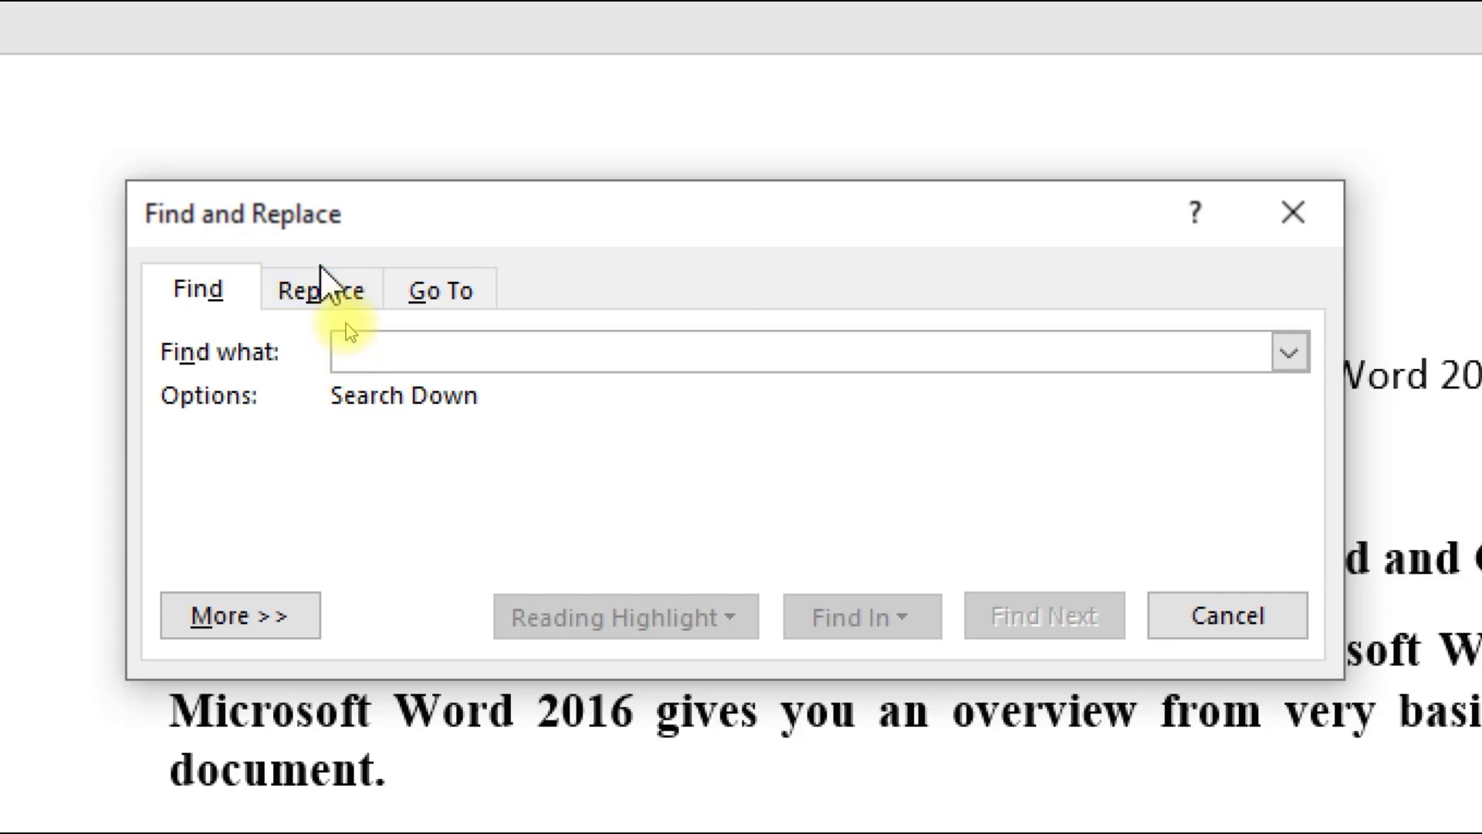
pyautogui.click(304, 298)
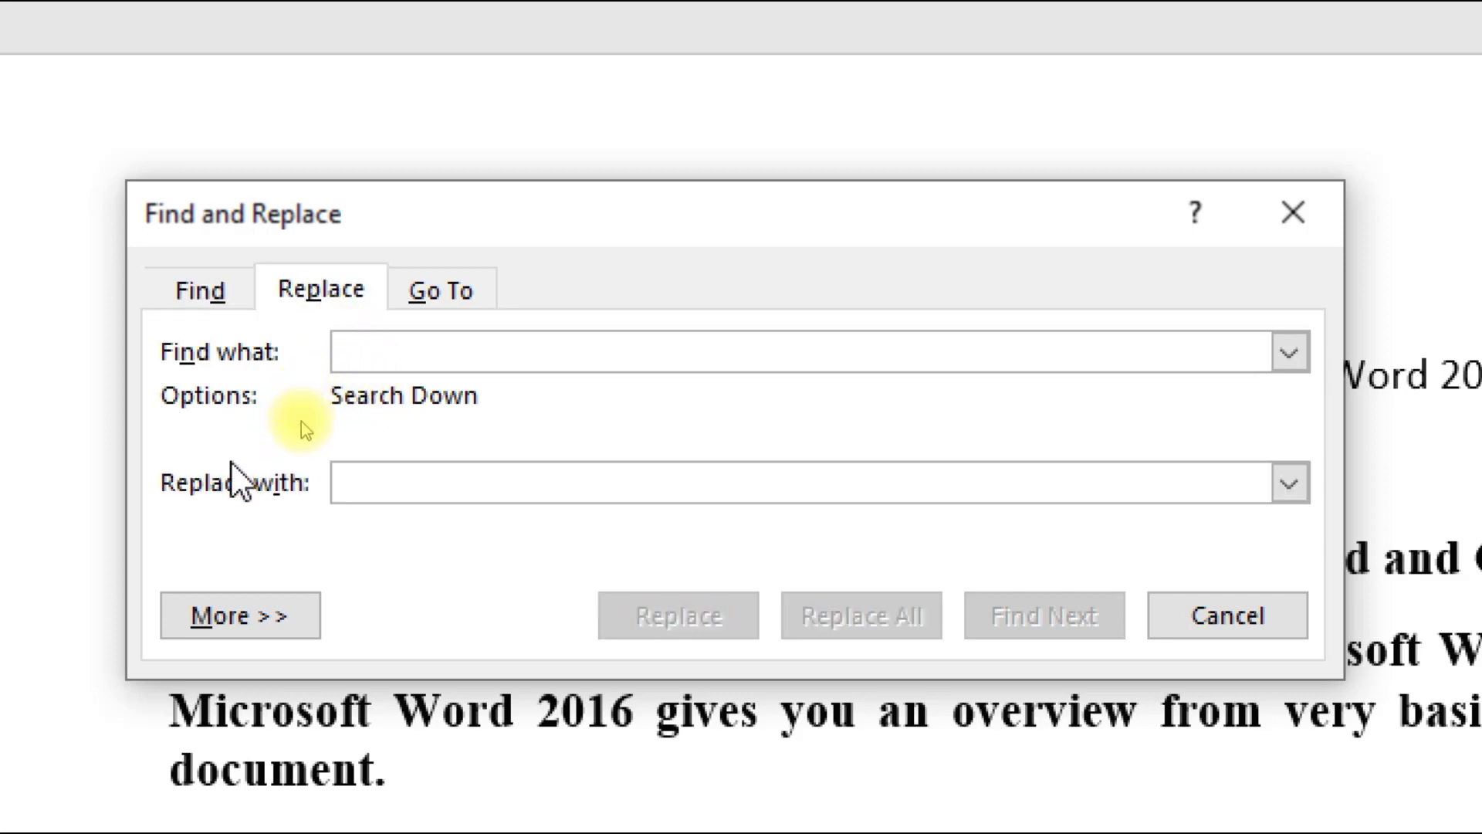
pyautogui.click(346, 482)
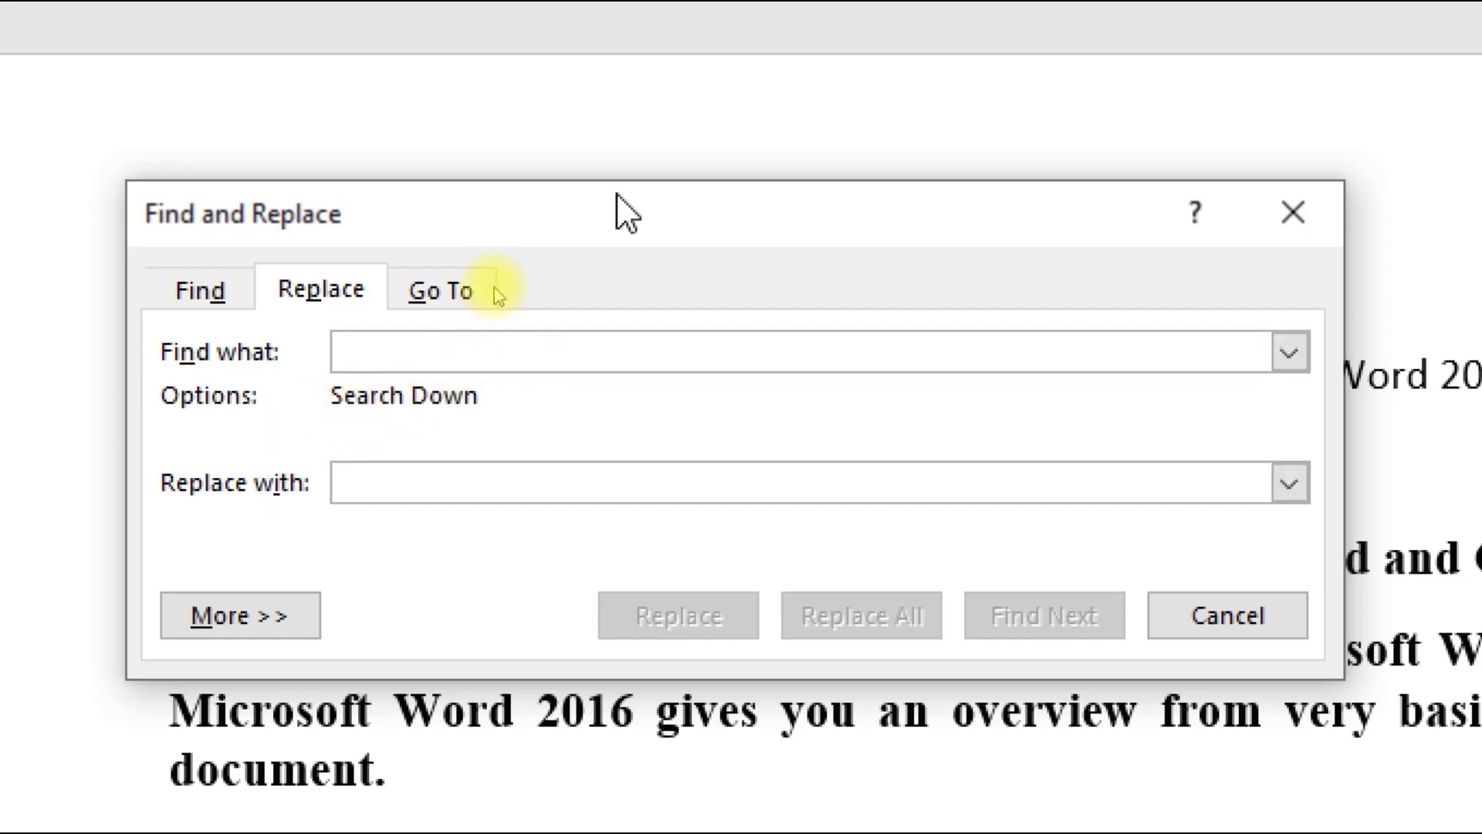
pyautogui.moveTo(616, 197); pyautogui.dragTo(636, 91)
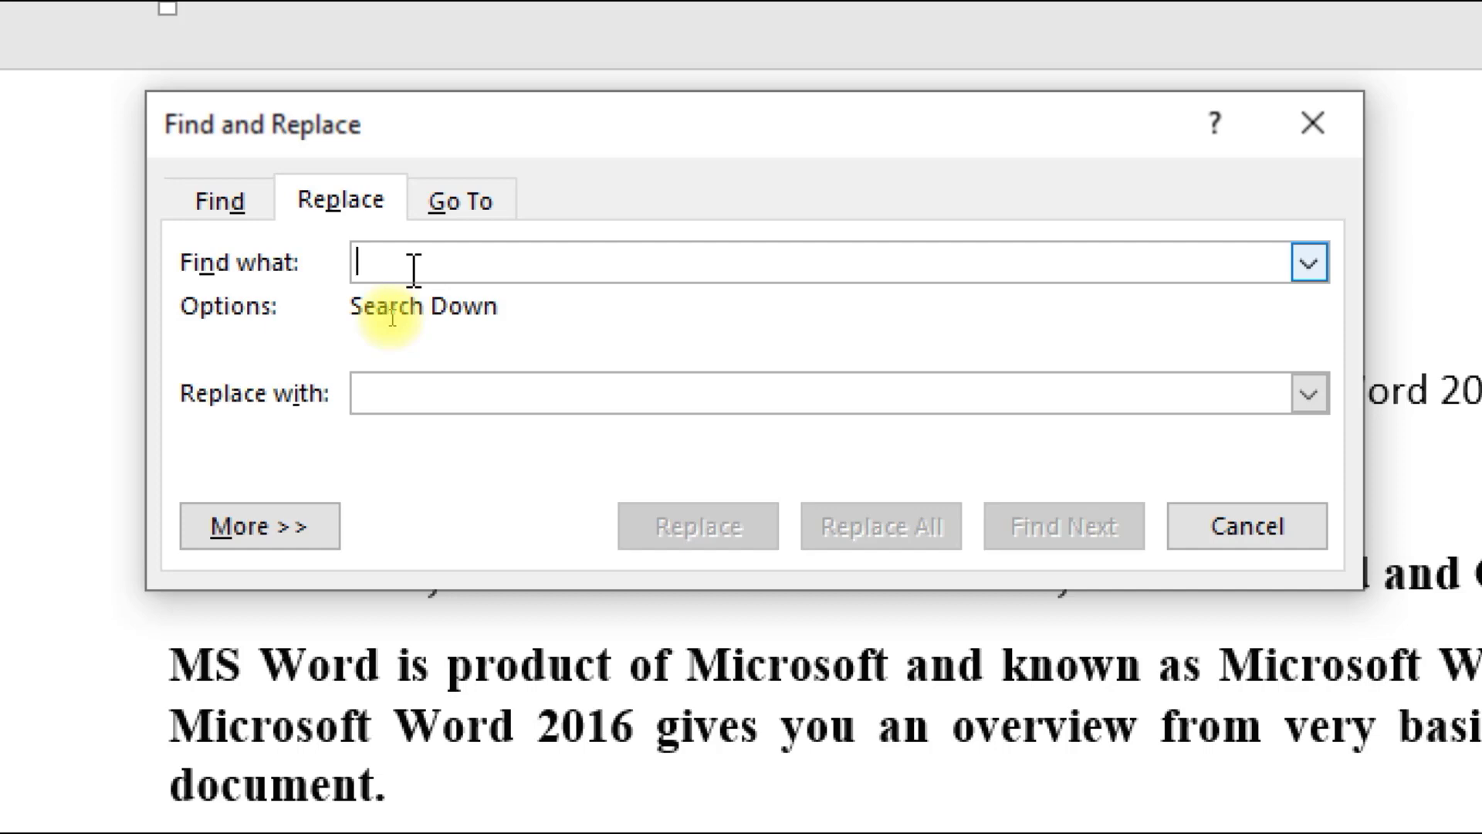
pyautogui.write('ms')
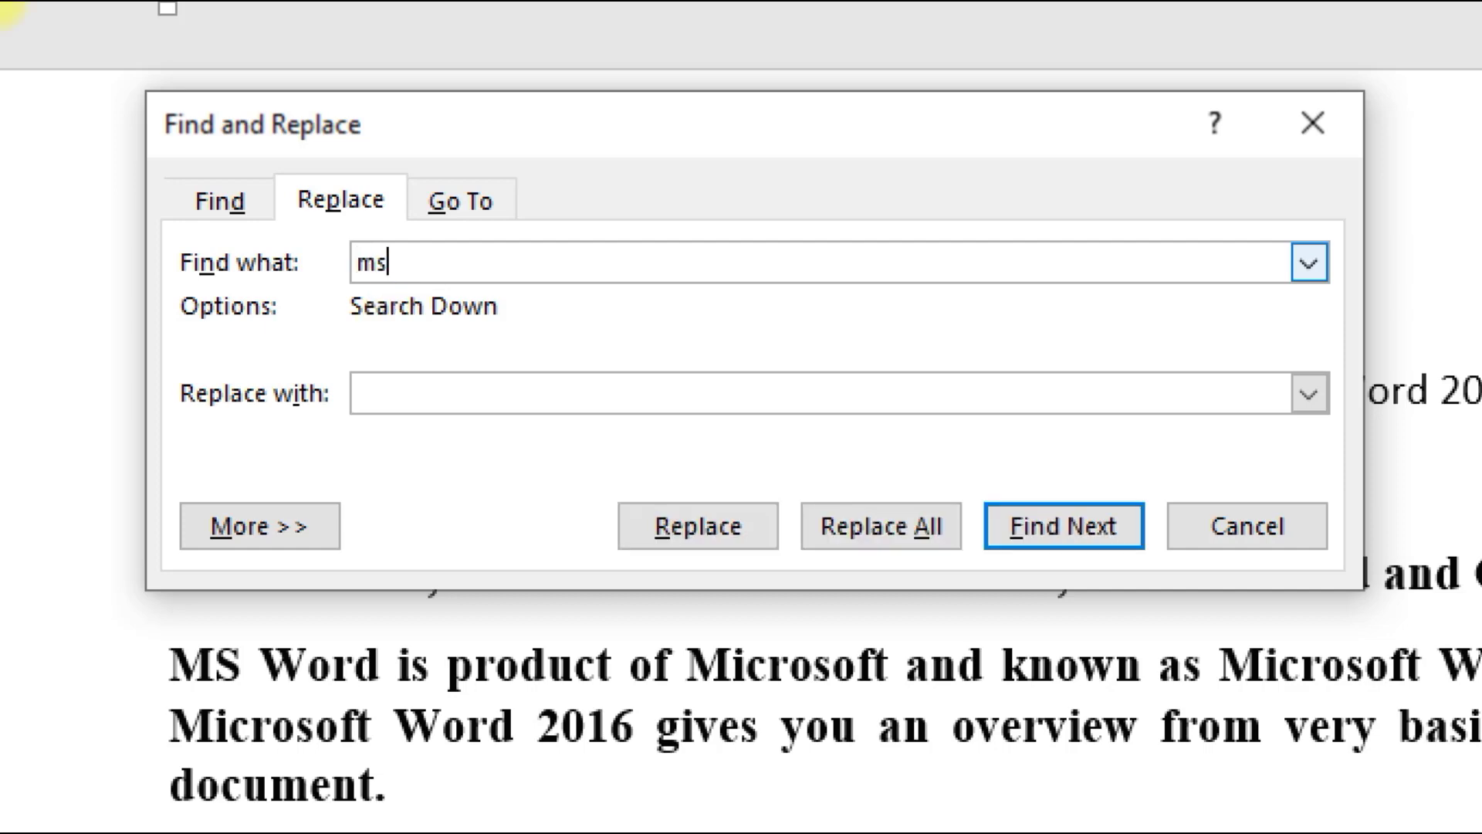
pyautogui.press('Tab')
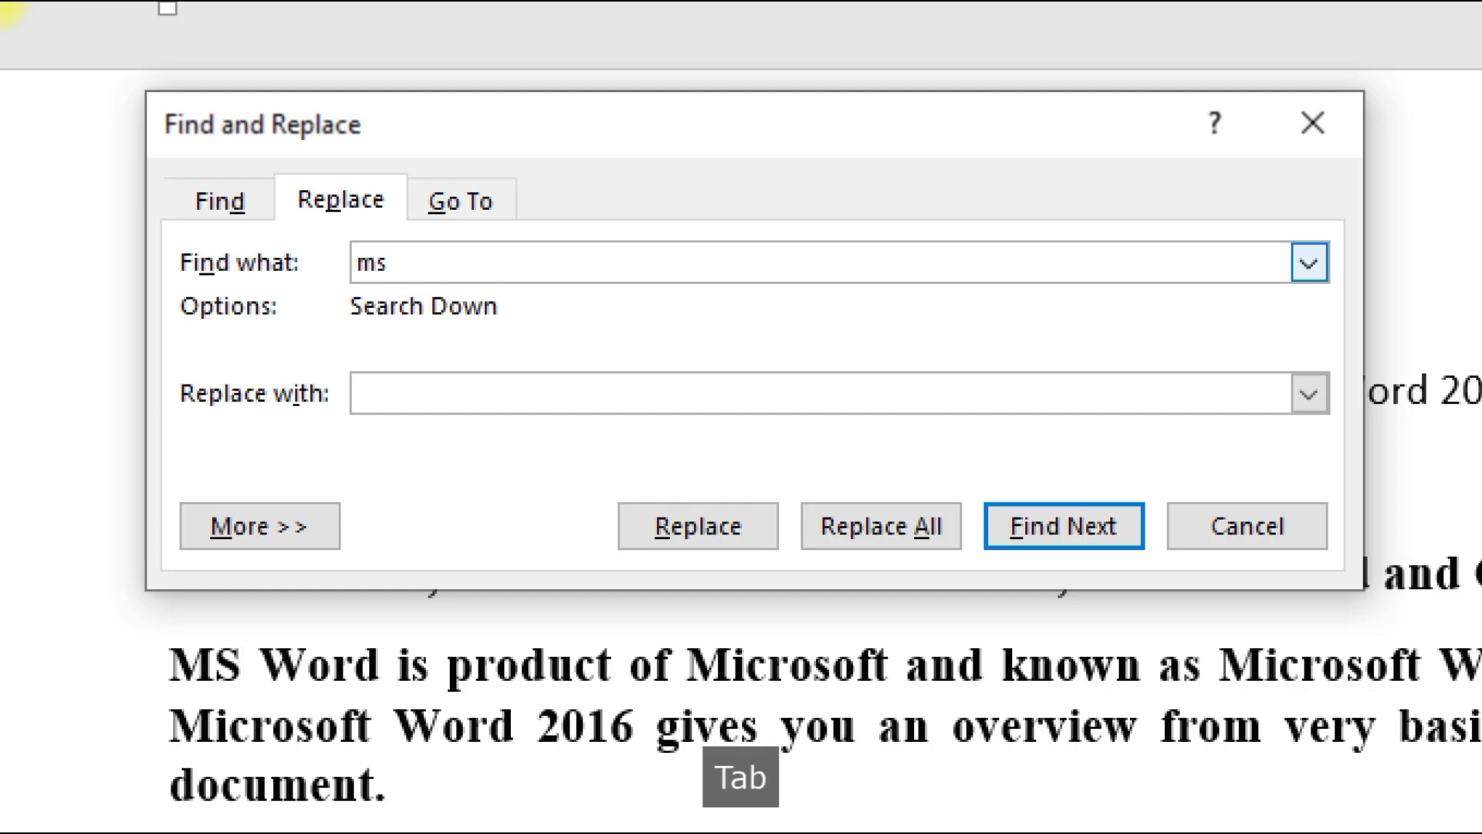
pyautogui.write('Mic')
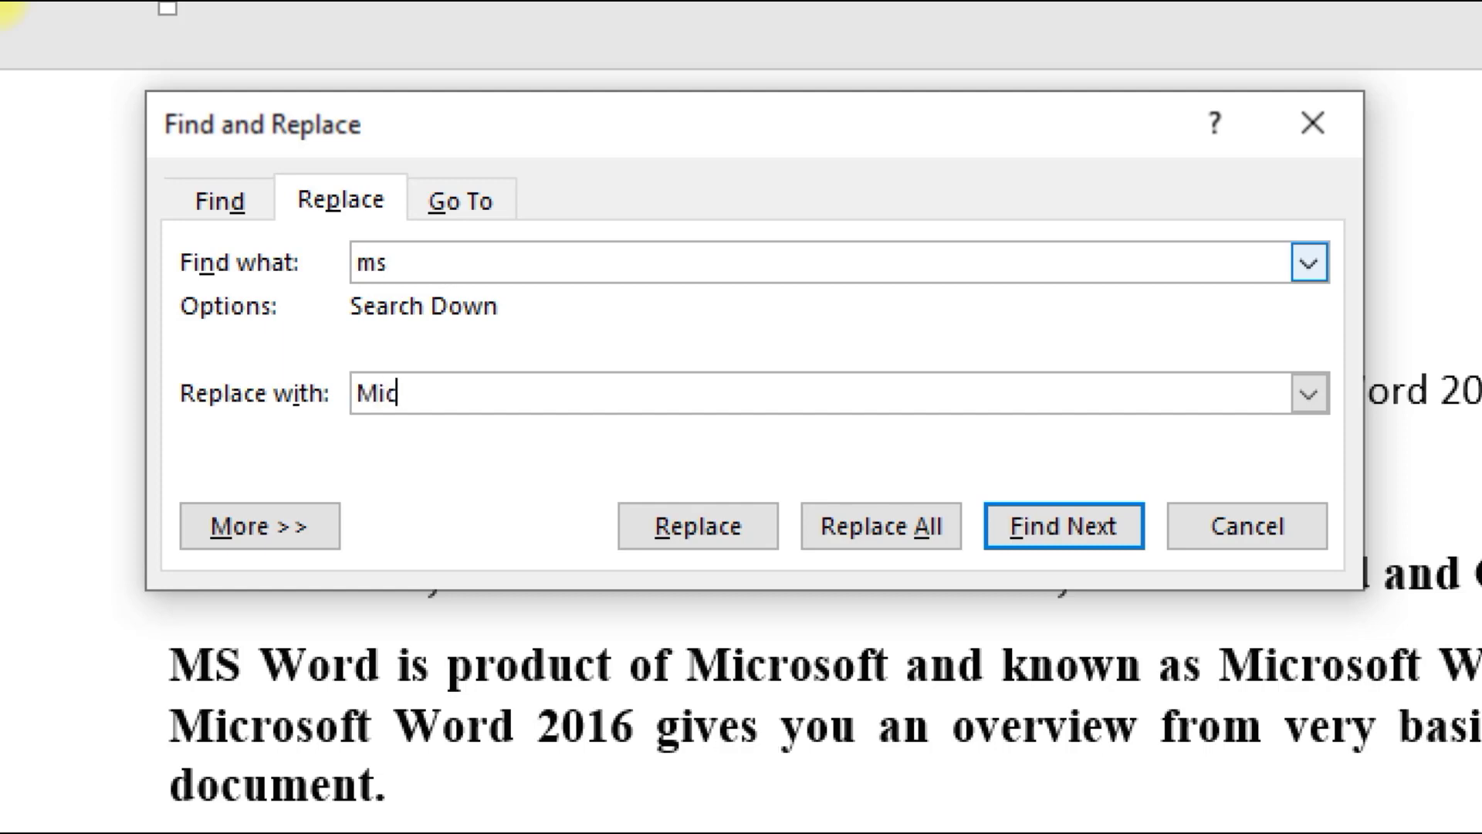
pyautogui.write('rosoft')
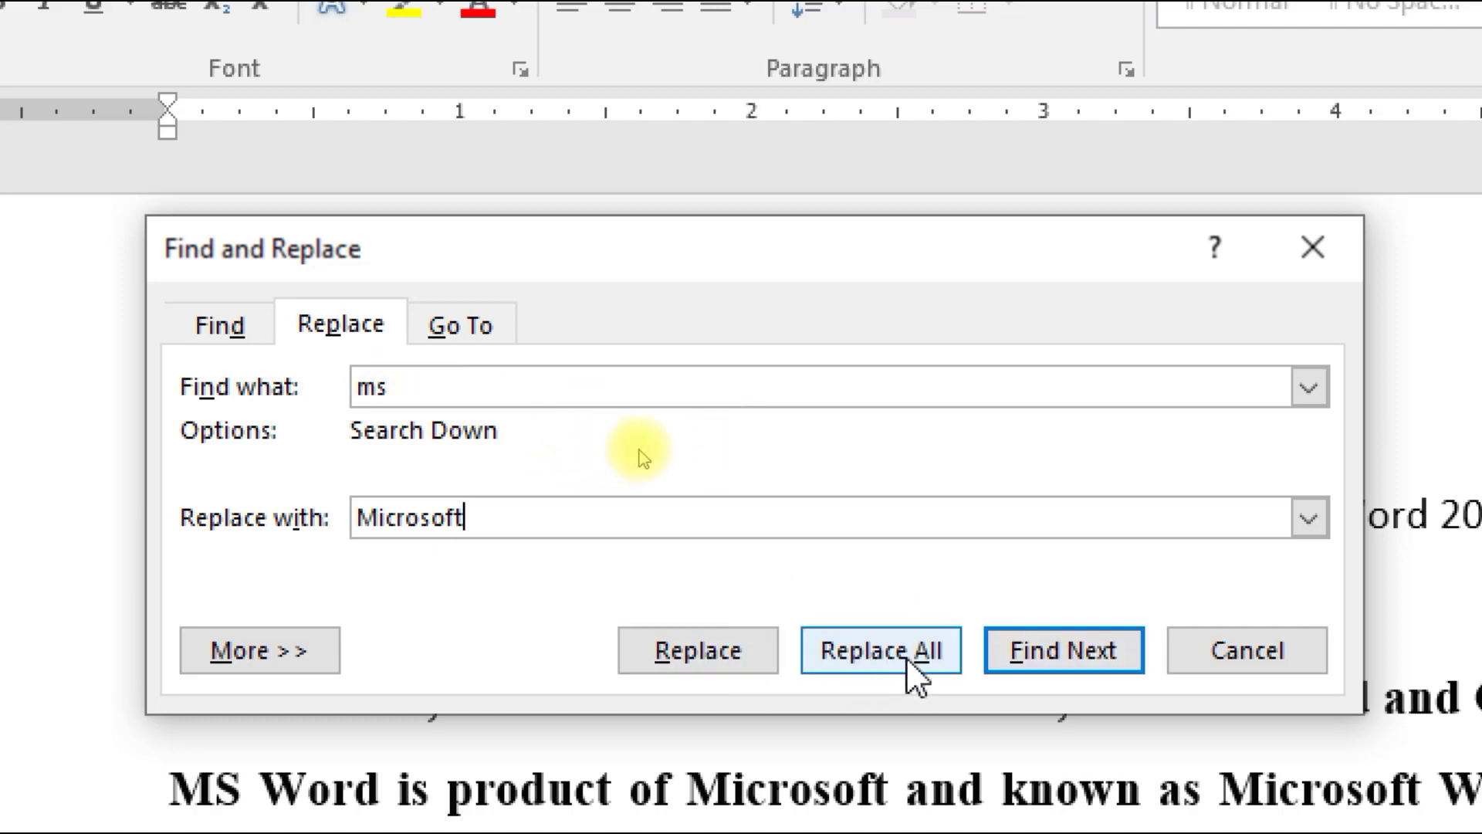
# Replace "ms" one occurrence at a time, continuing from the document's beginning to include the title line.
pyautogui.click(1027, 653)
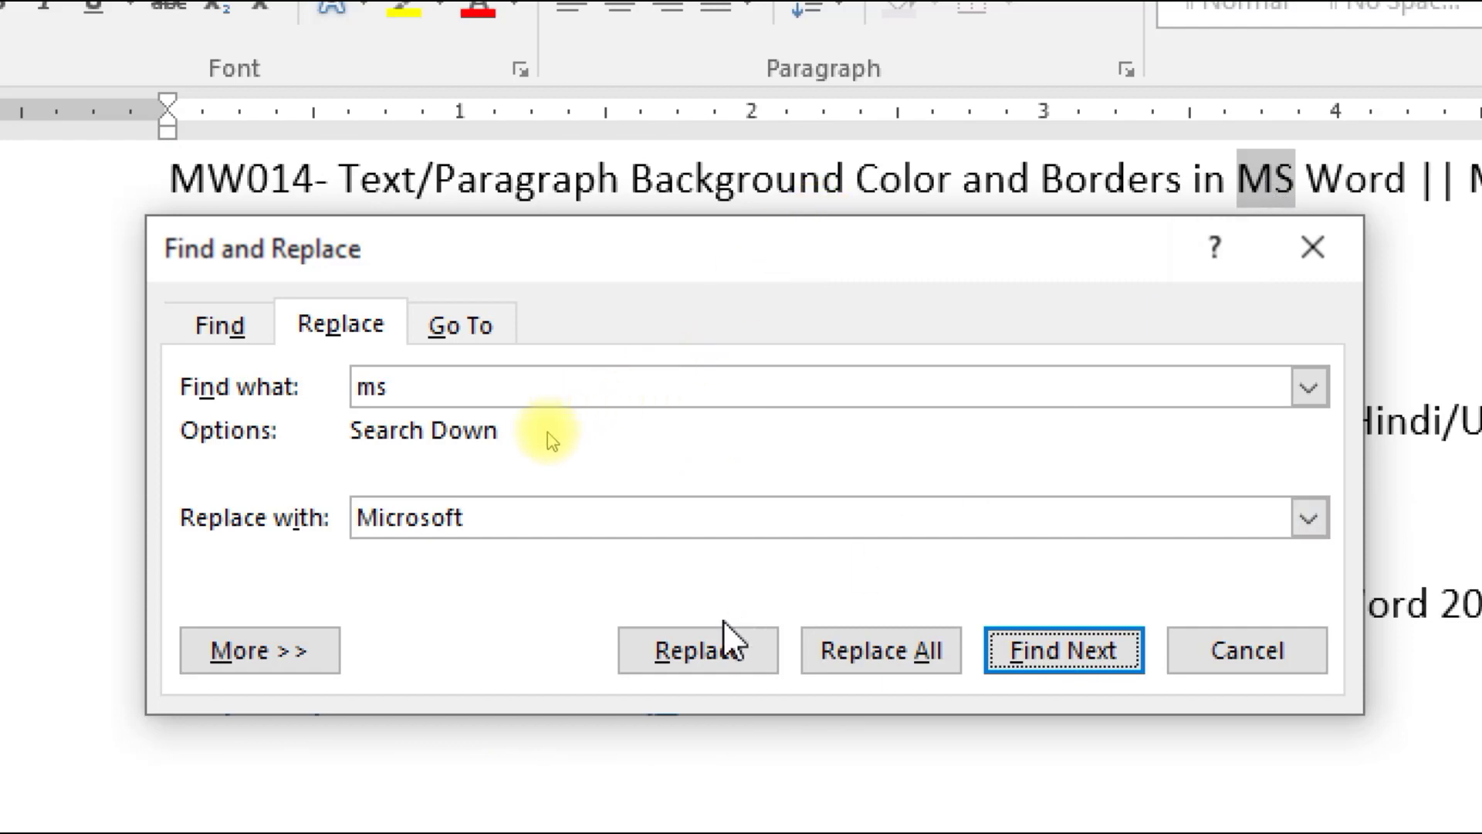
pyautogui.click(721, 652)
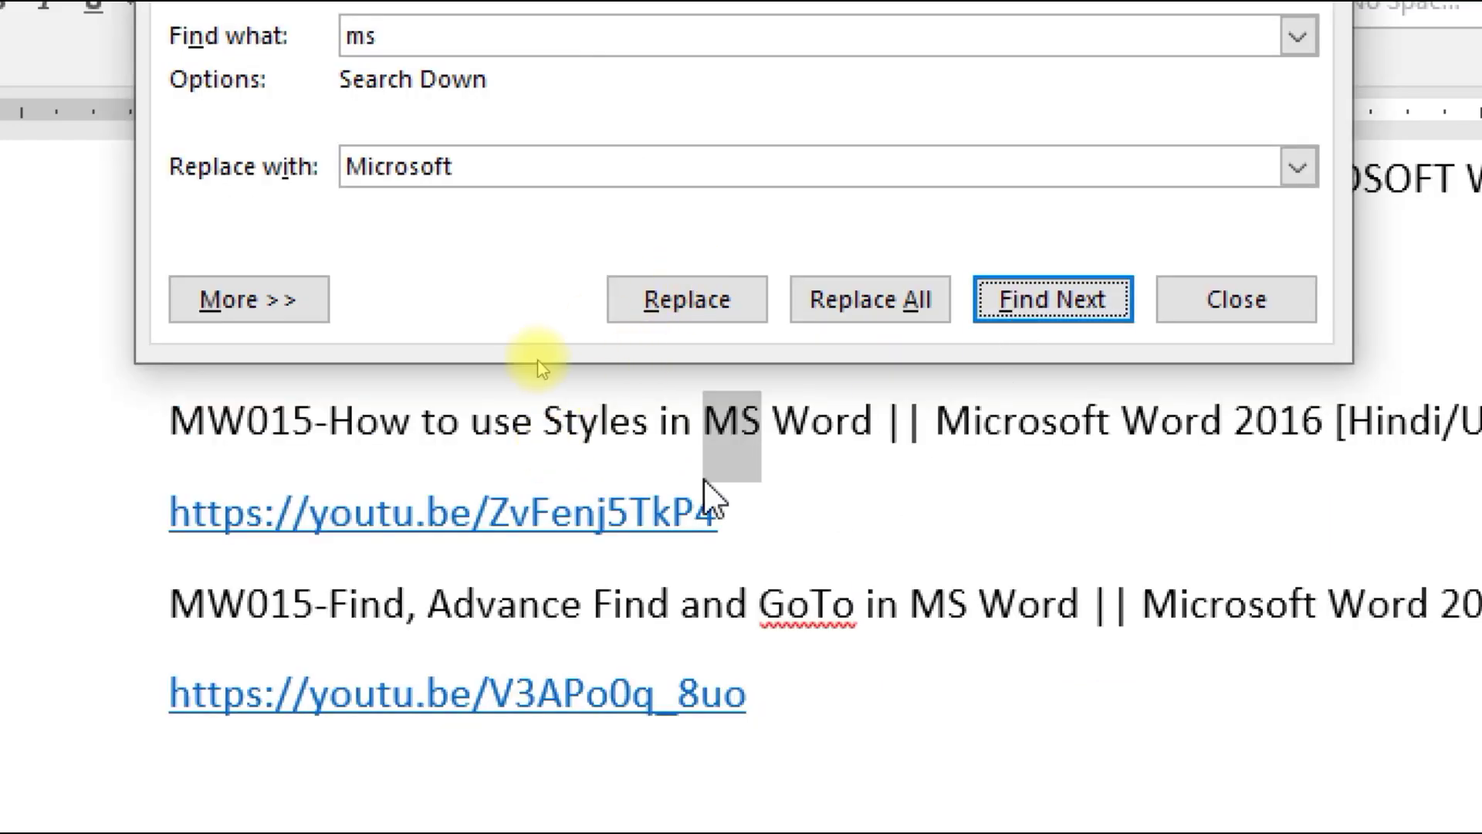
pyautogui.click(732, 299)
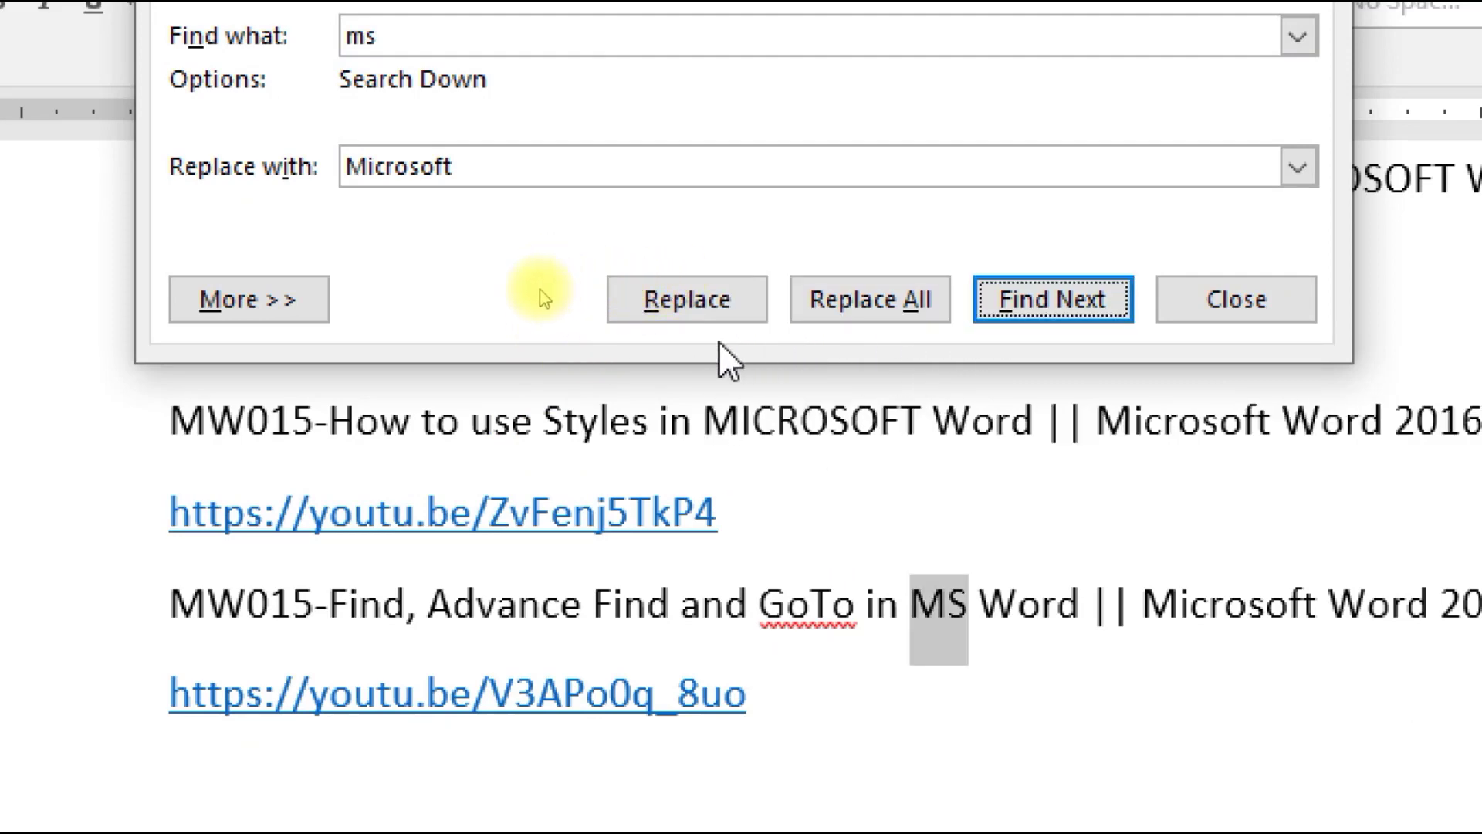
pyautogui.click(703, 317)
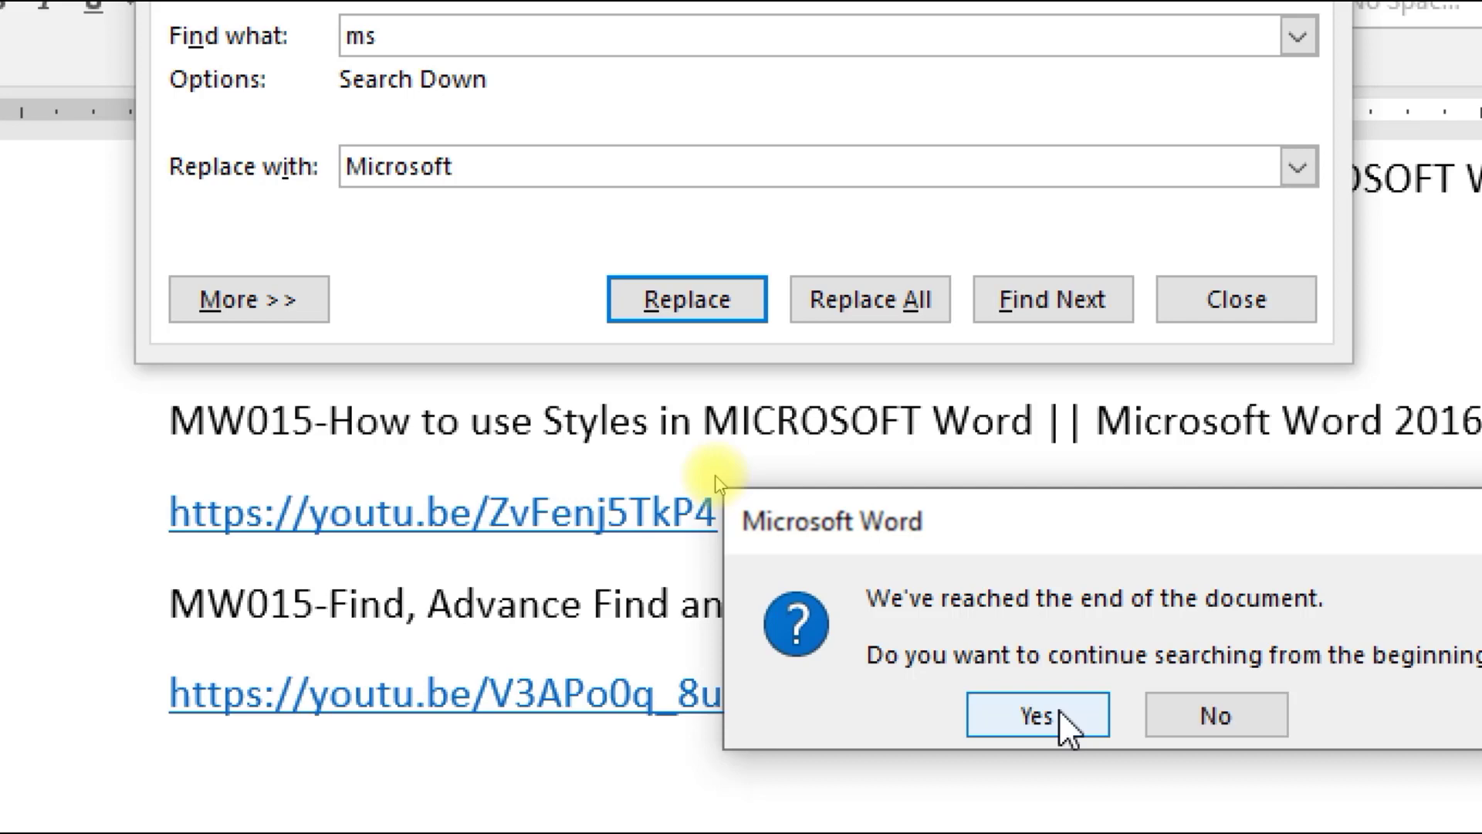
pyautogui.click(1037, 714)
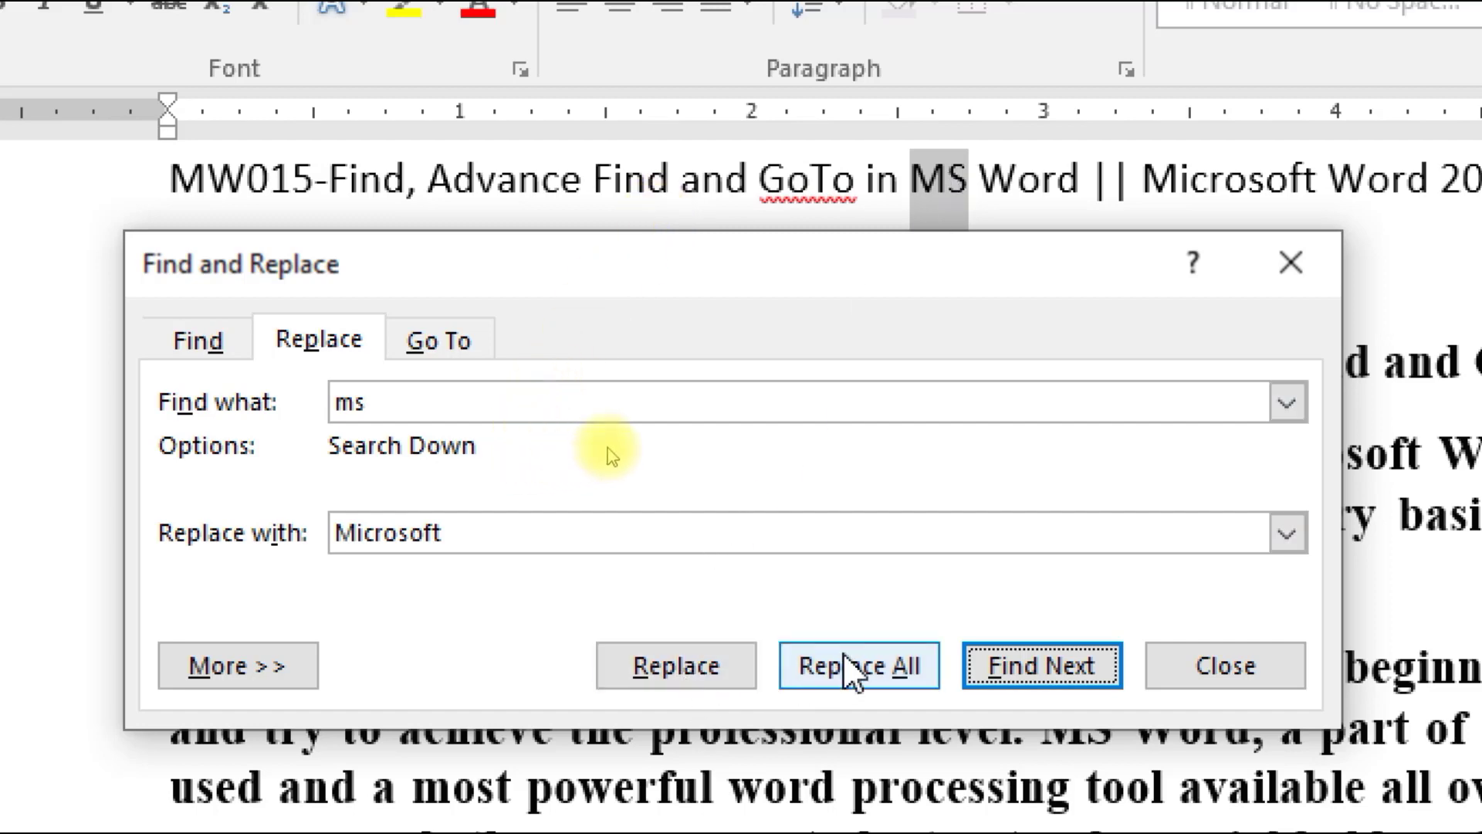
pyautogui.click(692, 664)
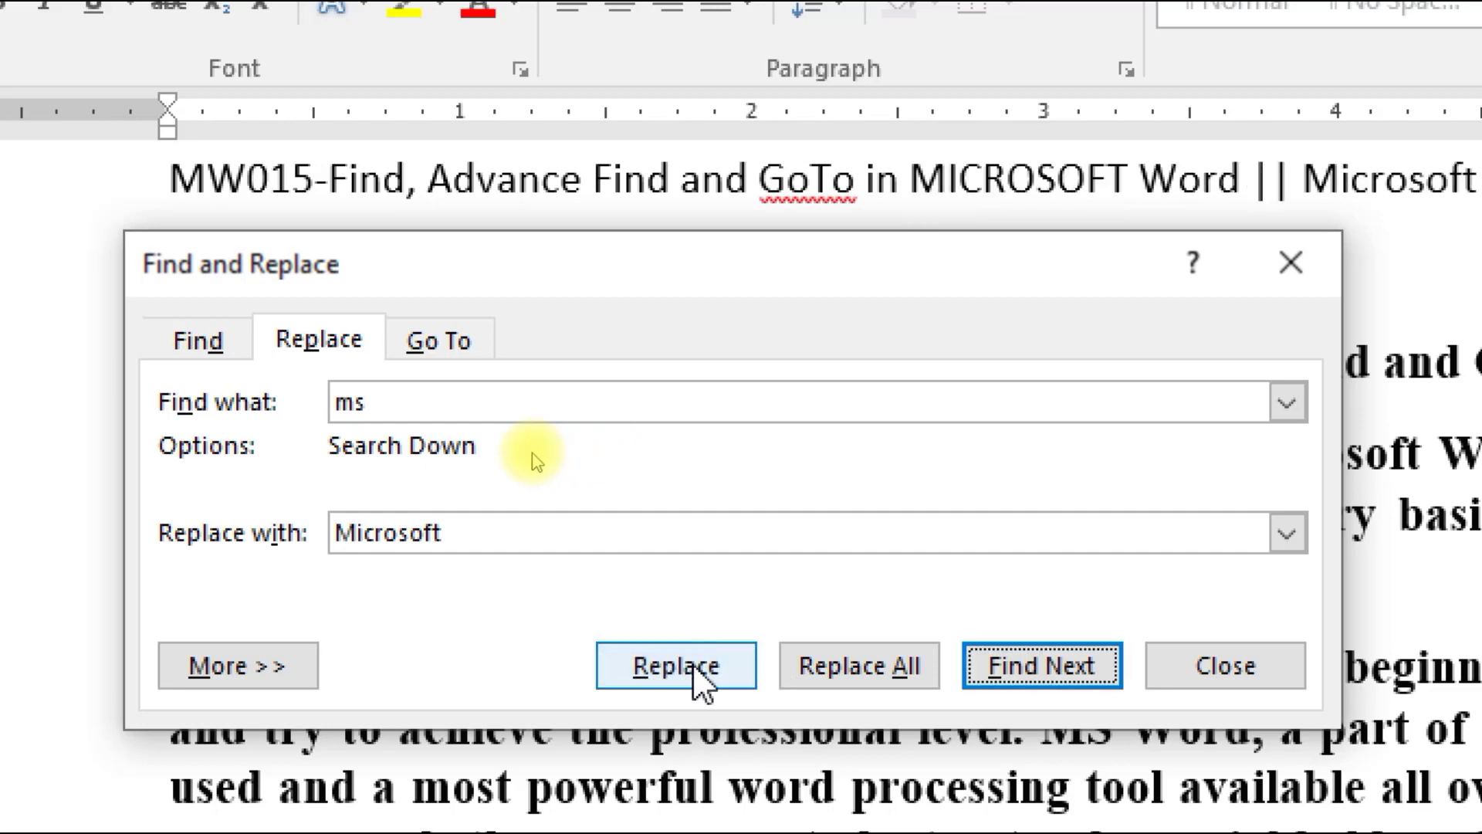
# Replace all remaining occurrences of "ms" with "Microsoft" throughout the document.
pyautogui.click(813, 658)
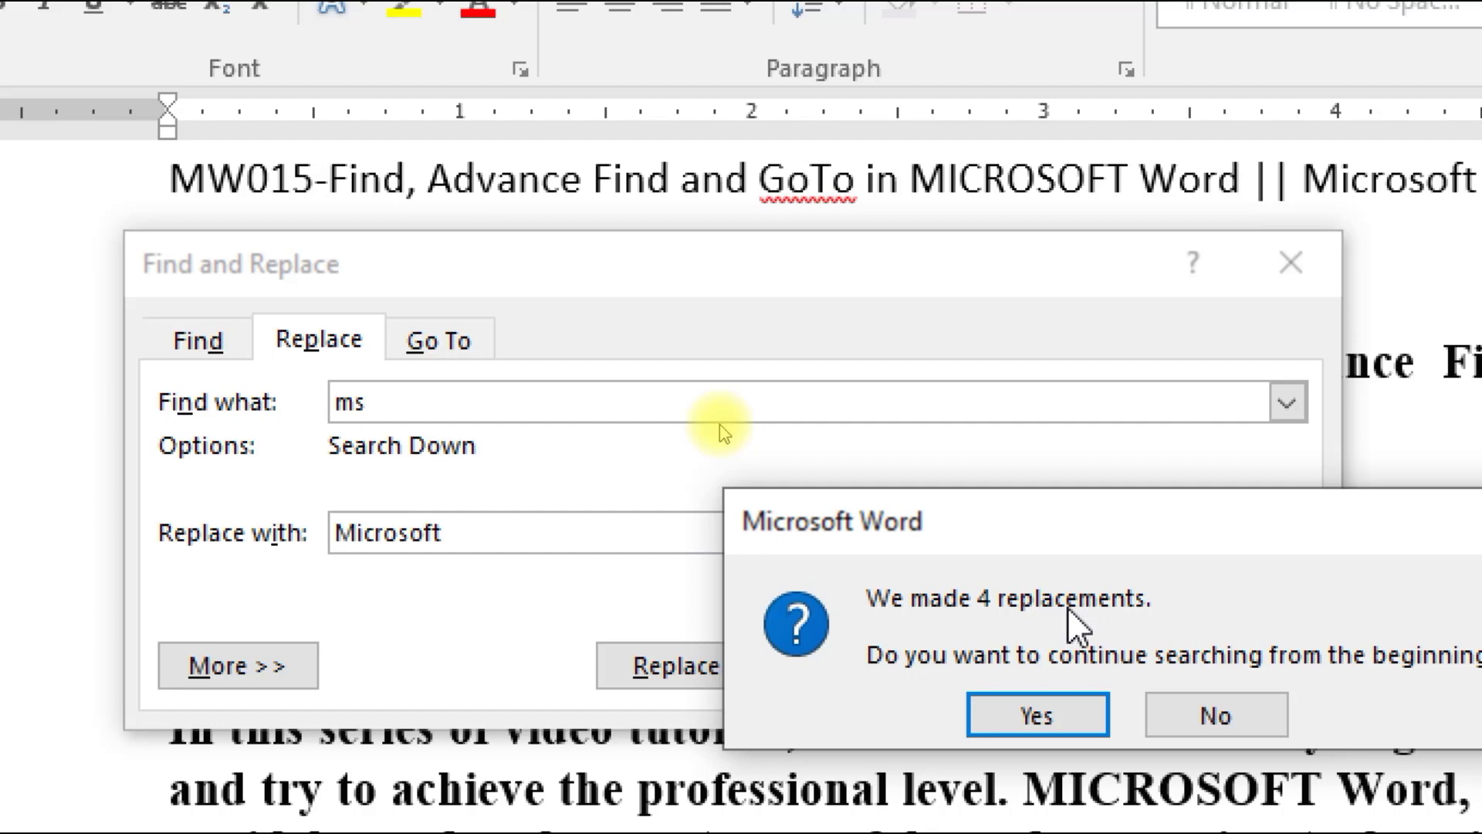
pyautogui.click(1037, 718)
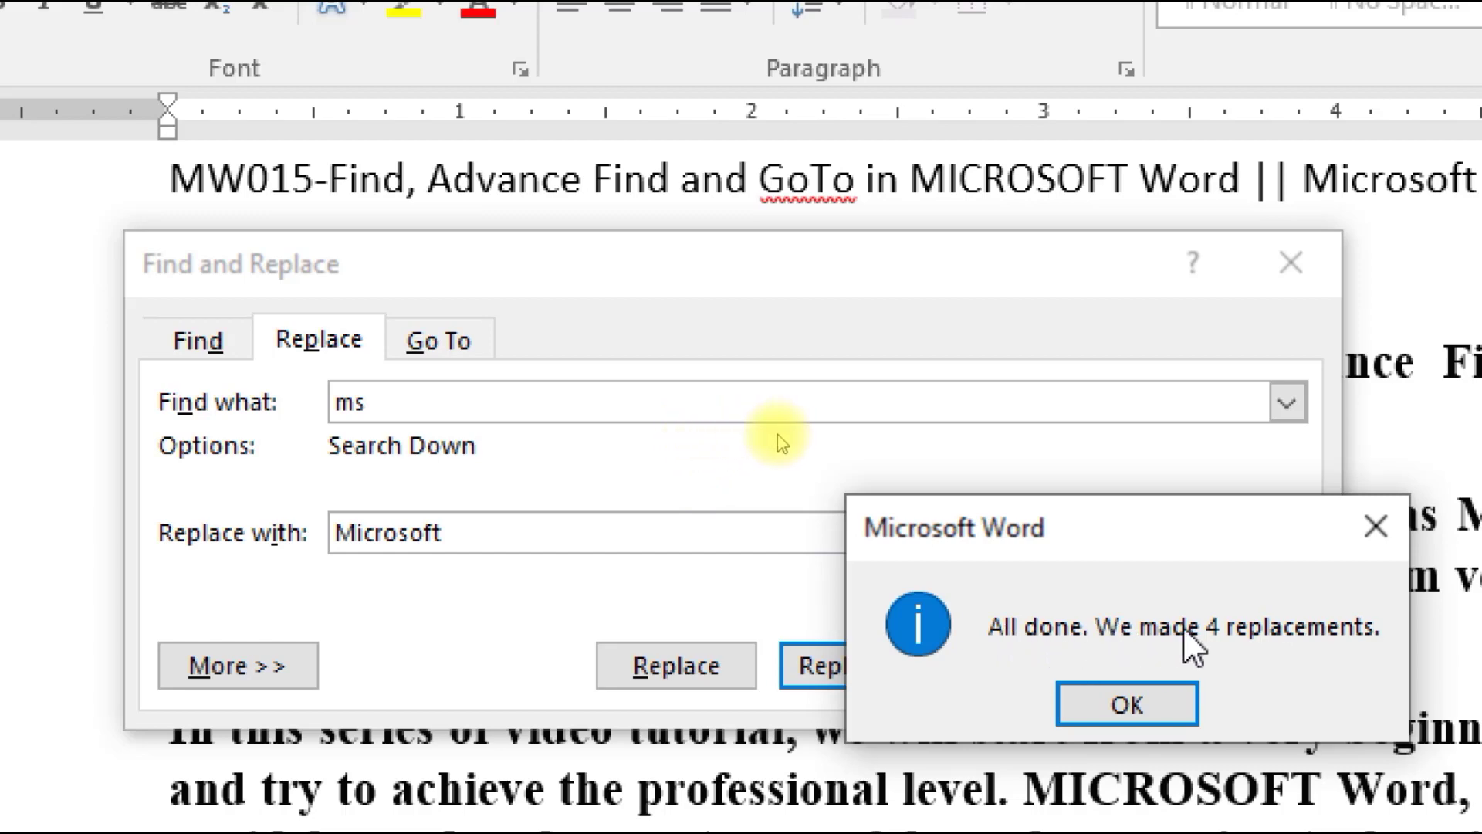
pyautogui.click(1132, 692)
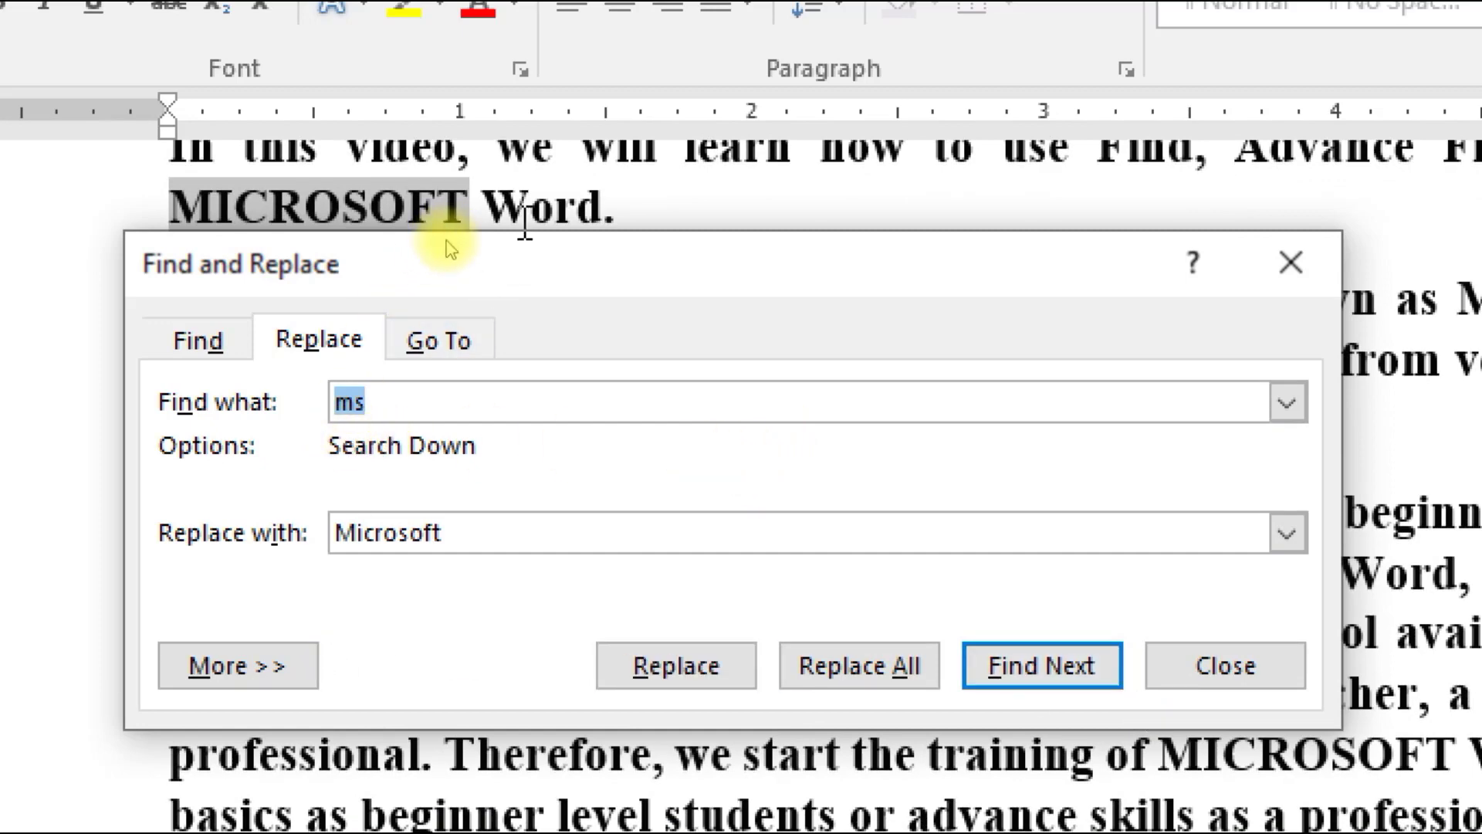
# Expand the additional search options for the replacement, keeping the dialog within view.
pyautogui.moveTo(514, 267); pyautogui.dragTo(529, 136)
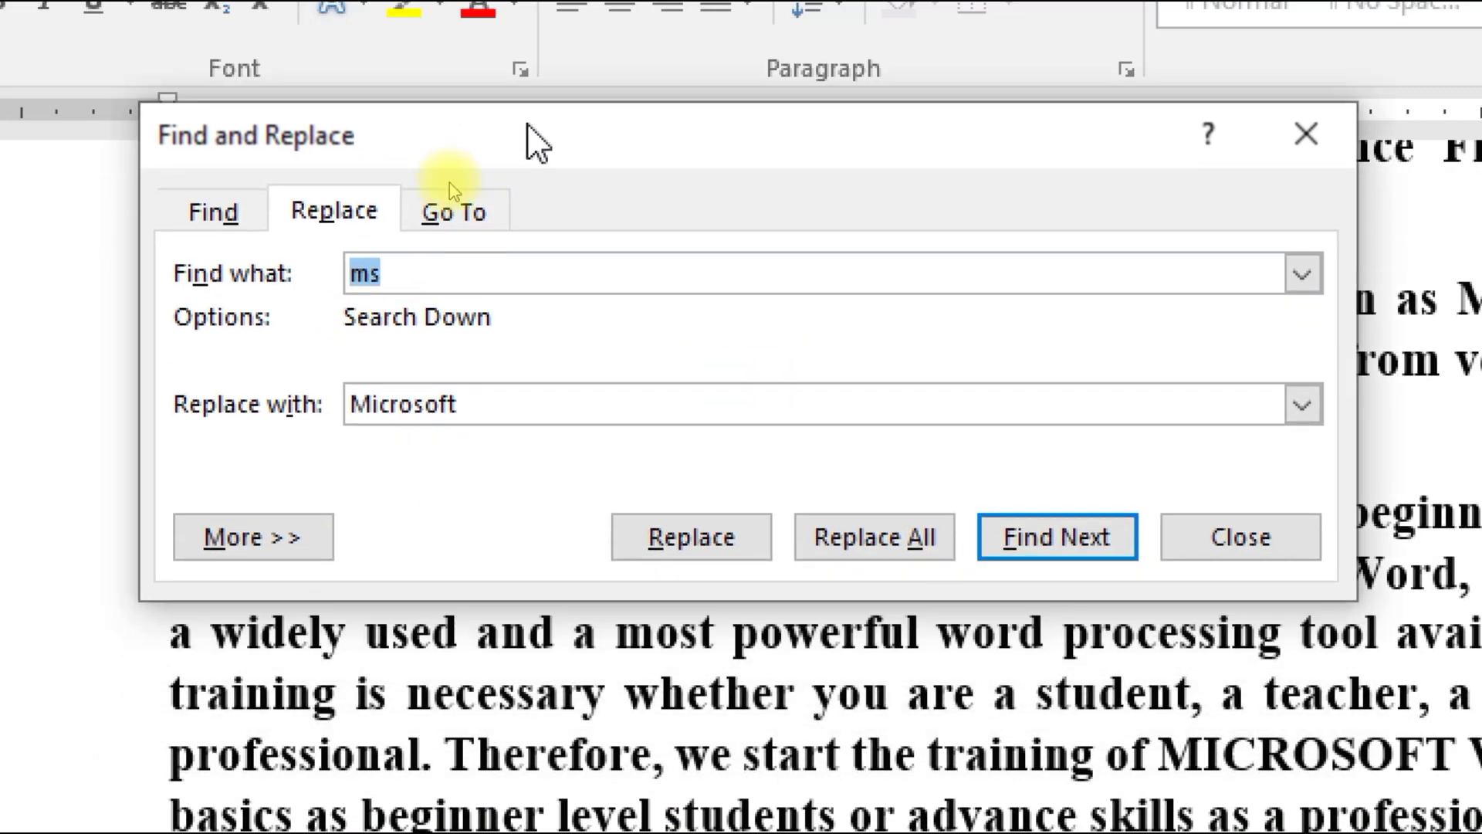
pyautogui.click(285, 514)
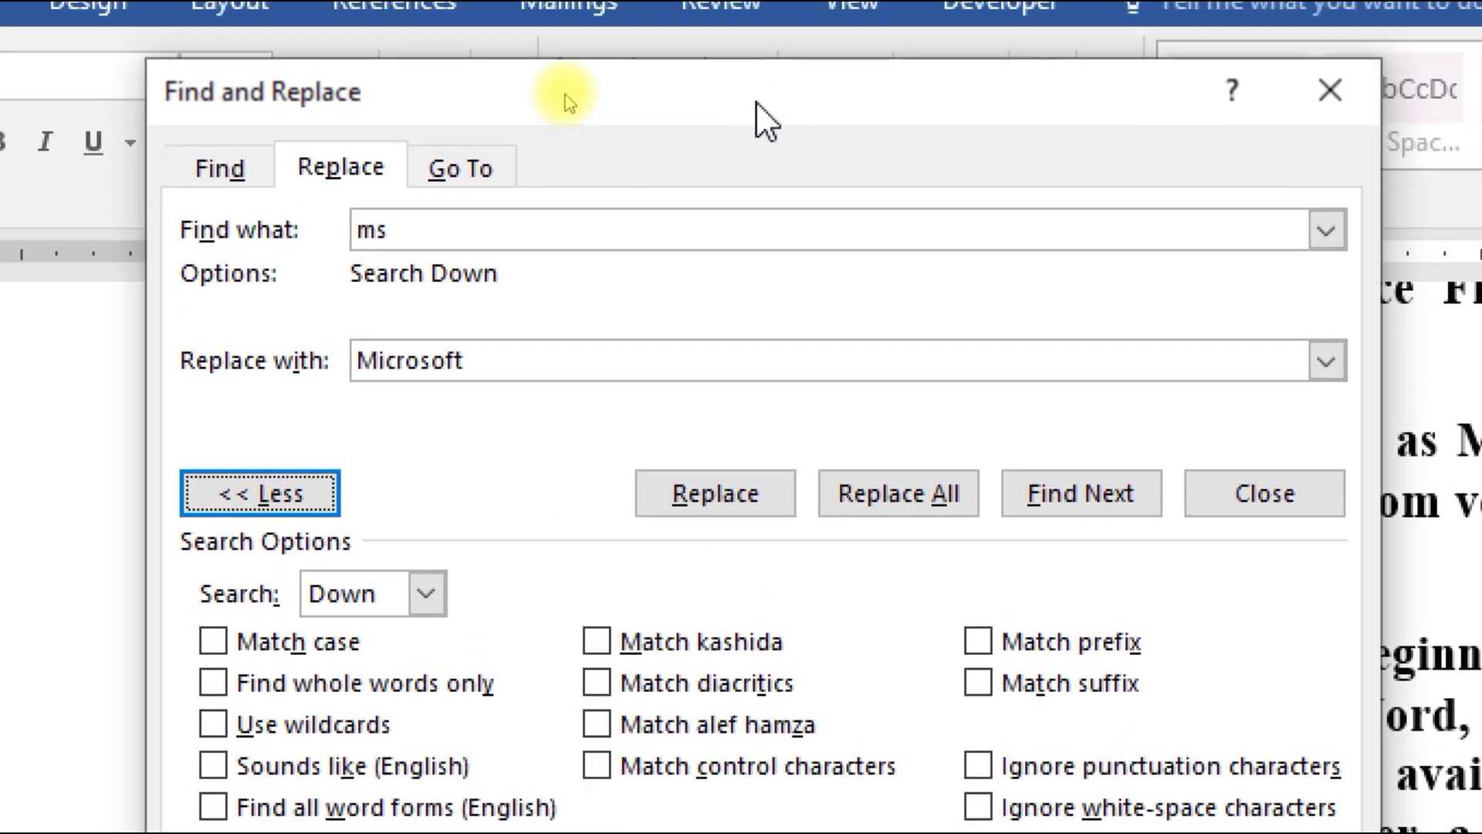
pyautogui.moveTo(757, 101); pyautogui.dragTo(773, 103)
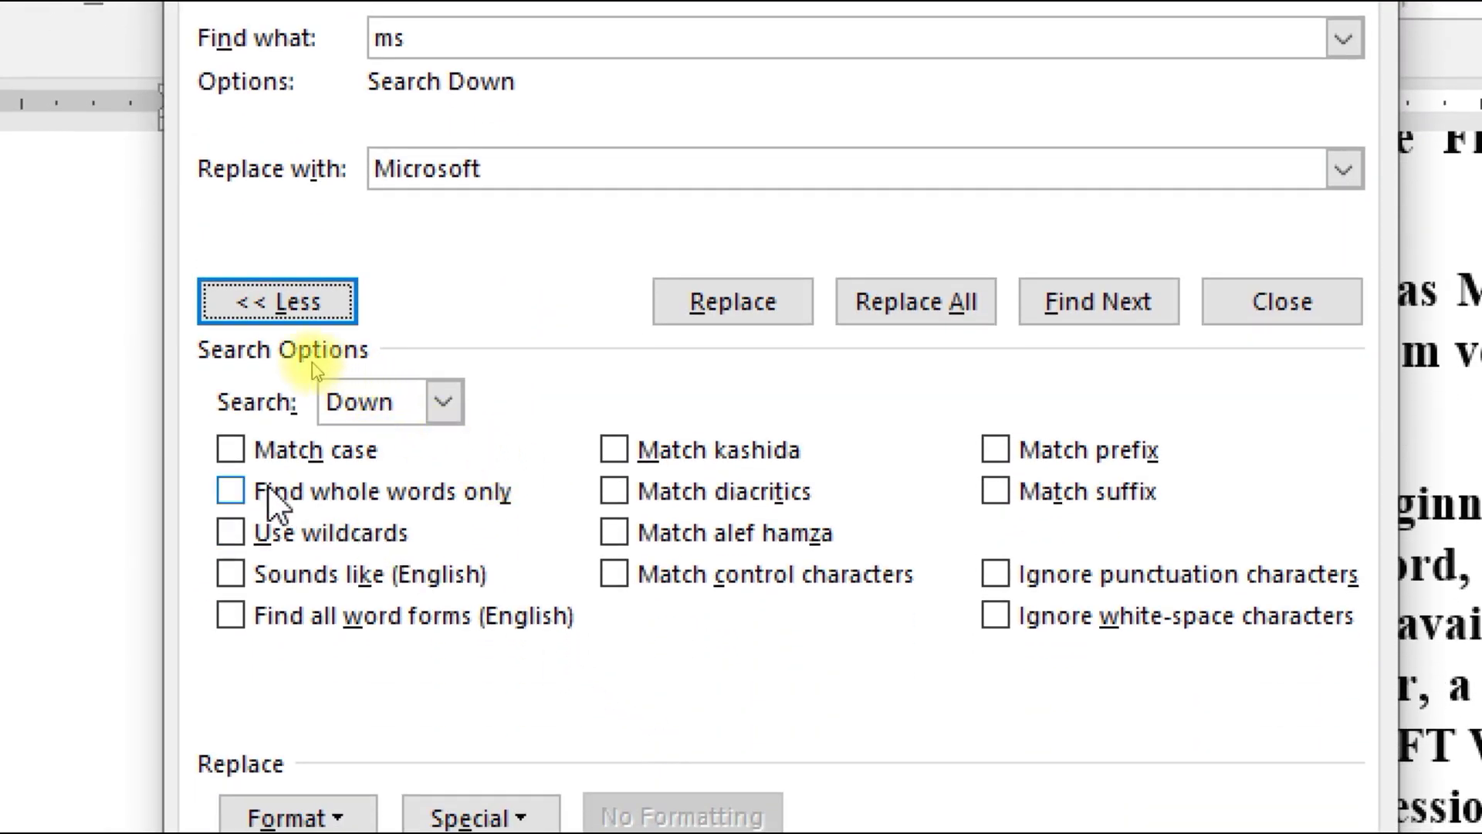
# Try the Match case option, switch it off again, and re-enter "ms" as the search text.
pyautogui.click(230, 449)
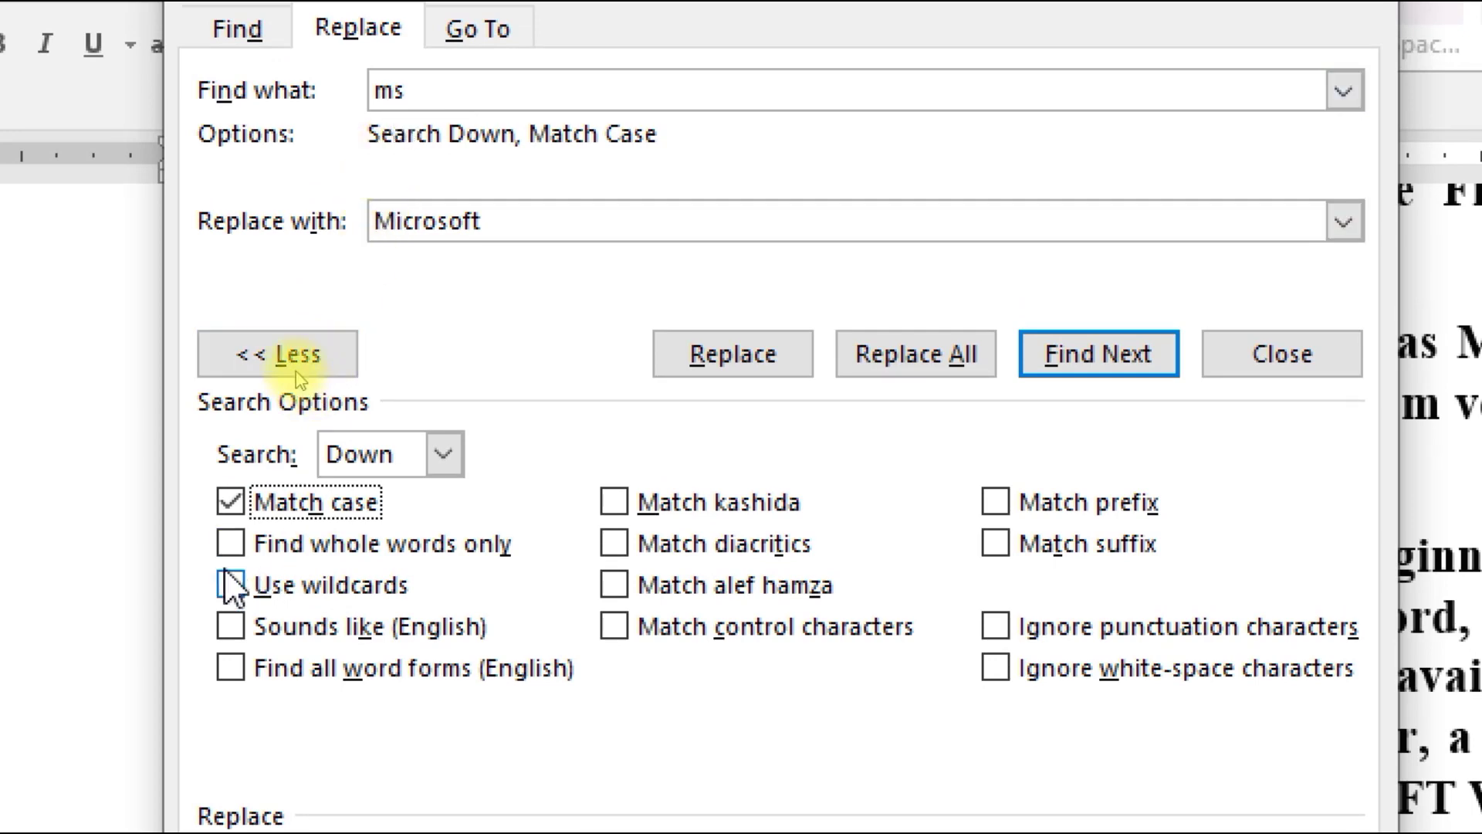
pyautogui.click(229, 503)
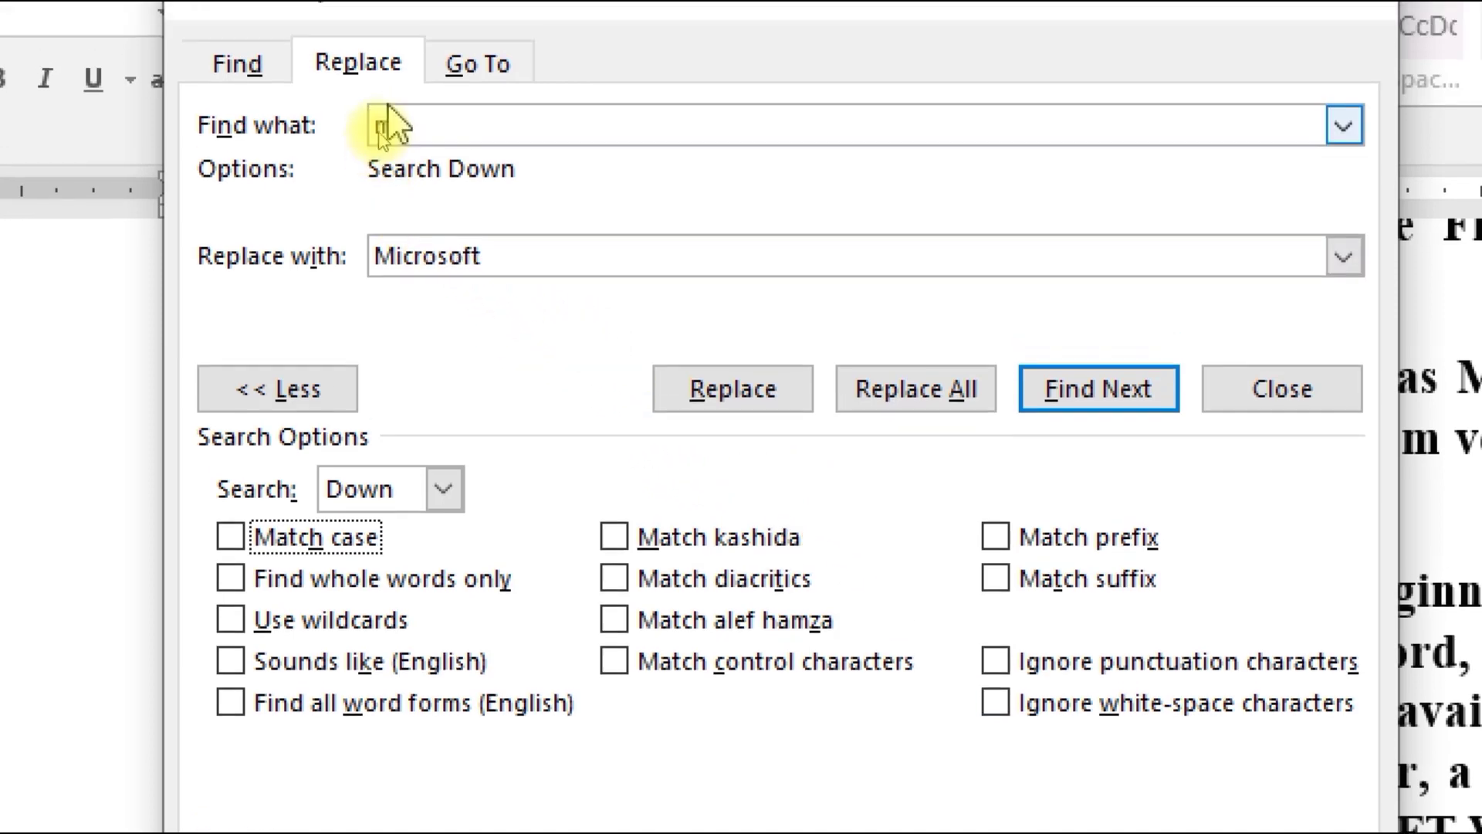
pyautogui.write('ms')
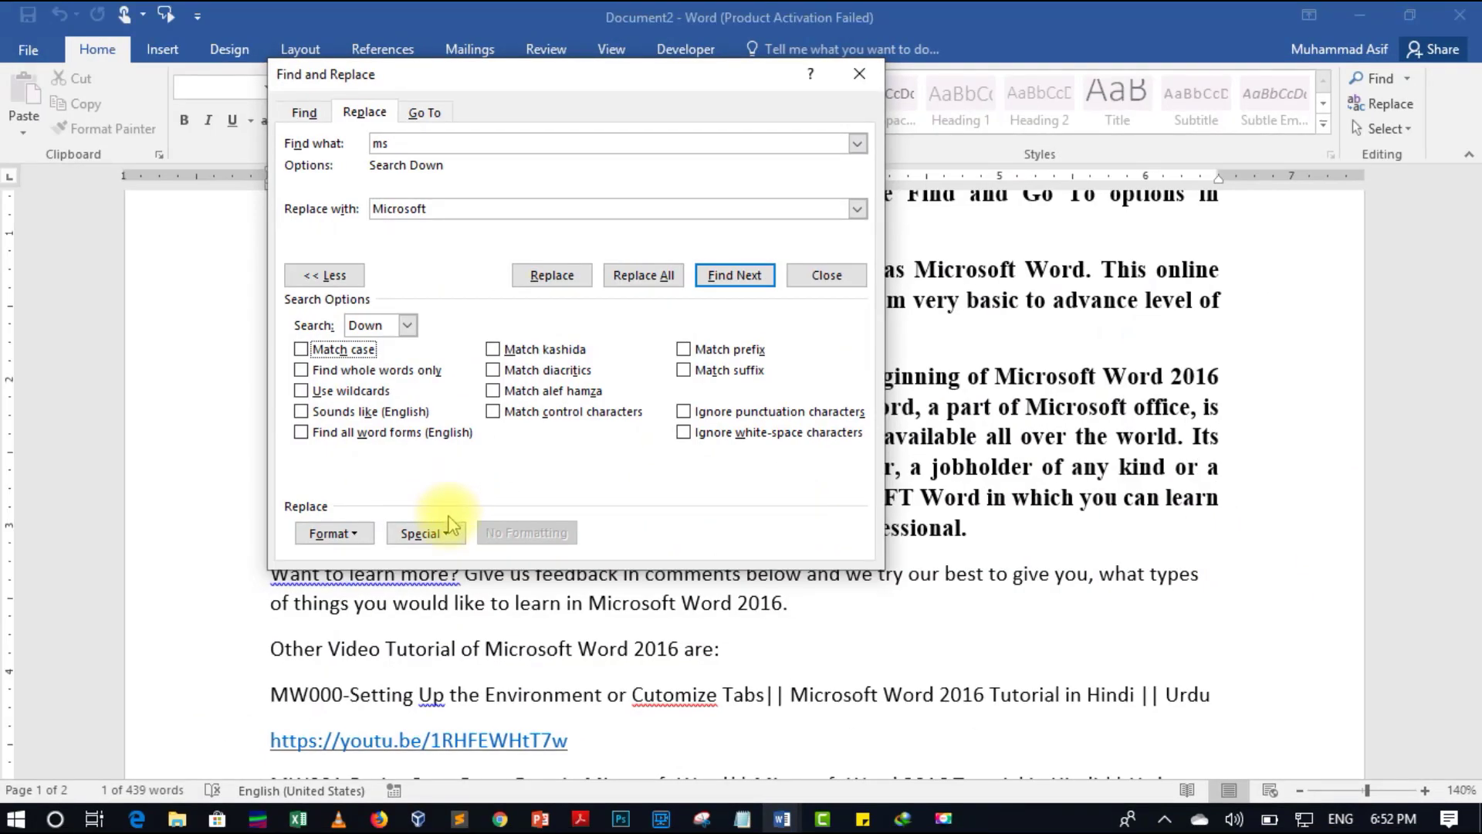
# Set the search text to the special Paragraph Mark code and the replacement text to "|".
pyautogui.click(451, 530)
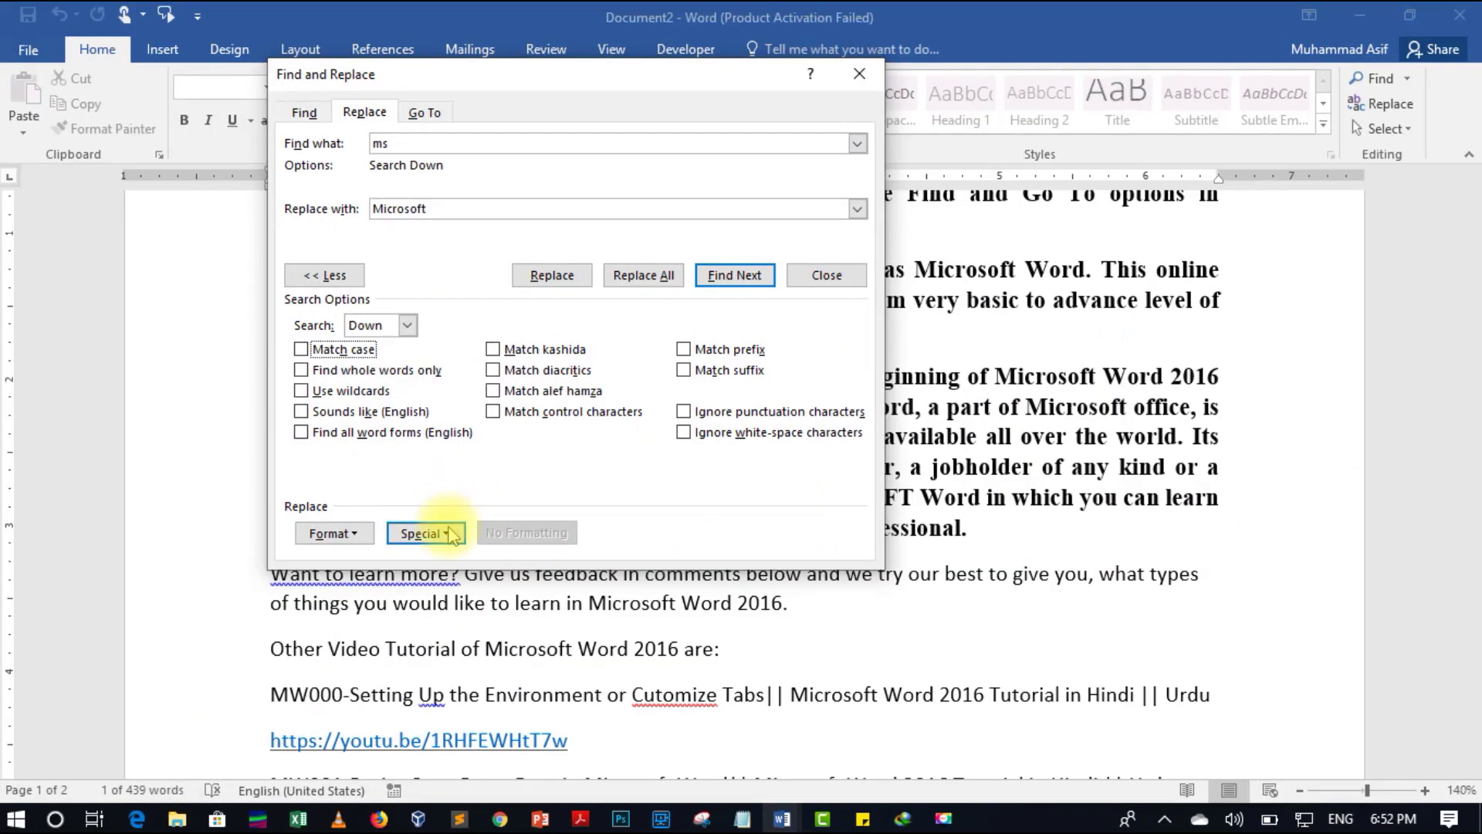
pyautogui.click(452, 532)
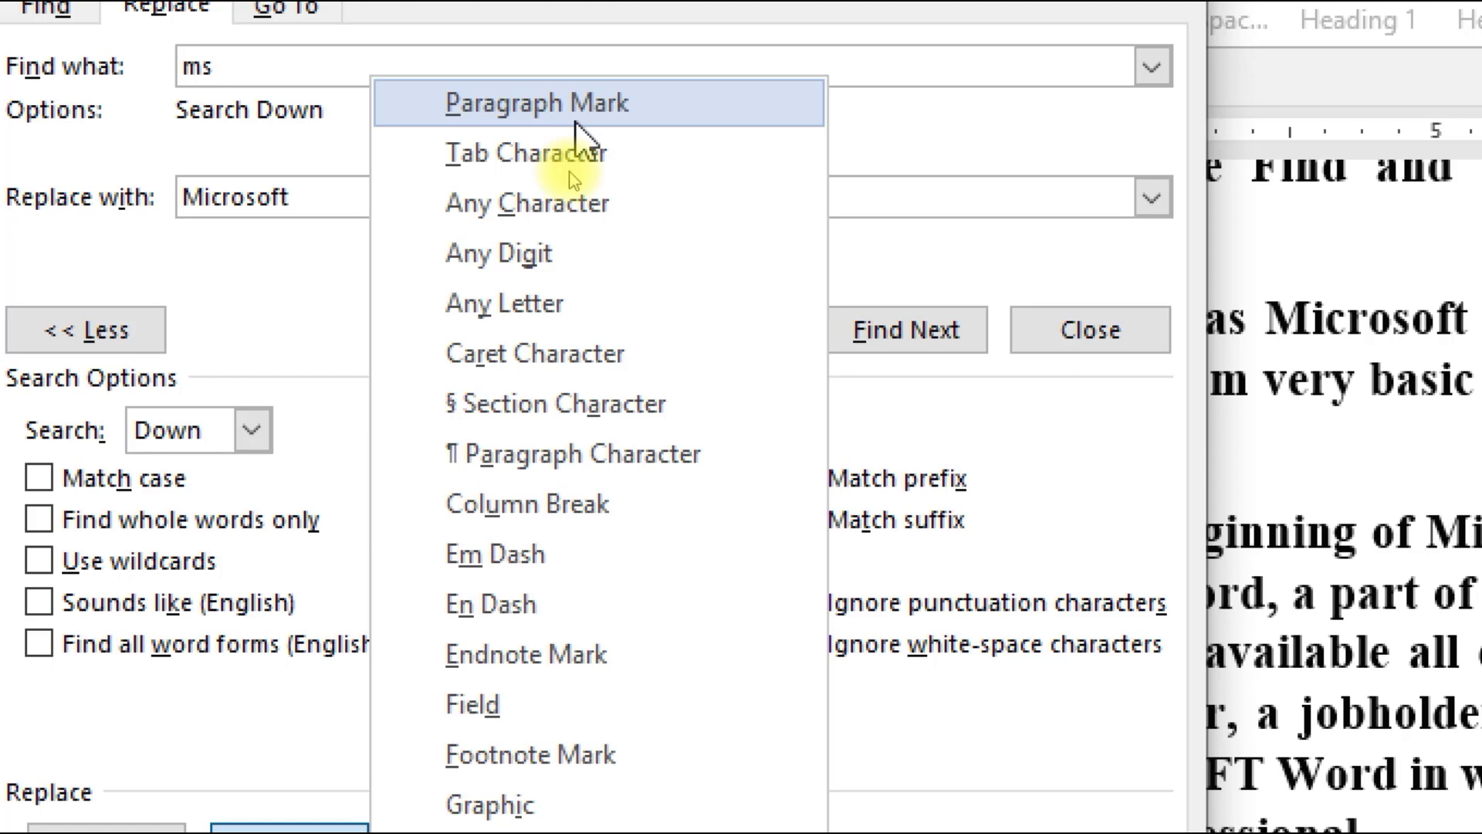
pyautogui.click(575, 122)
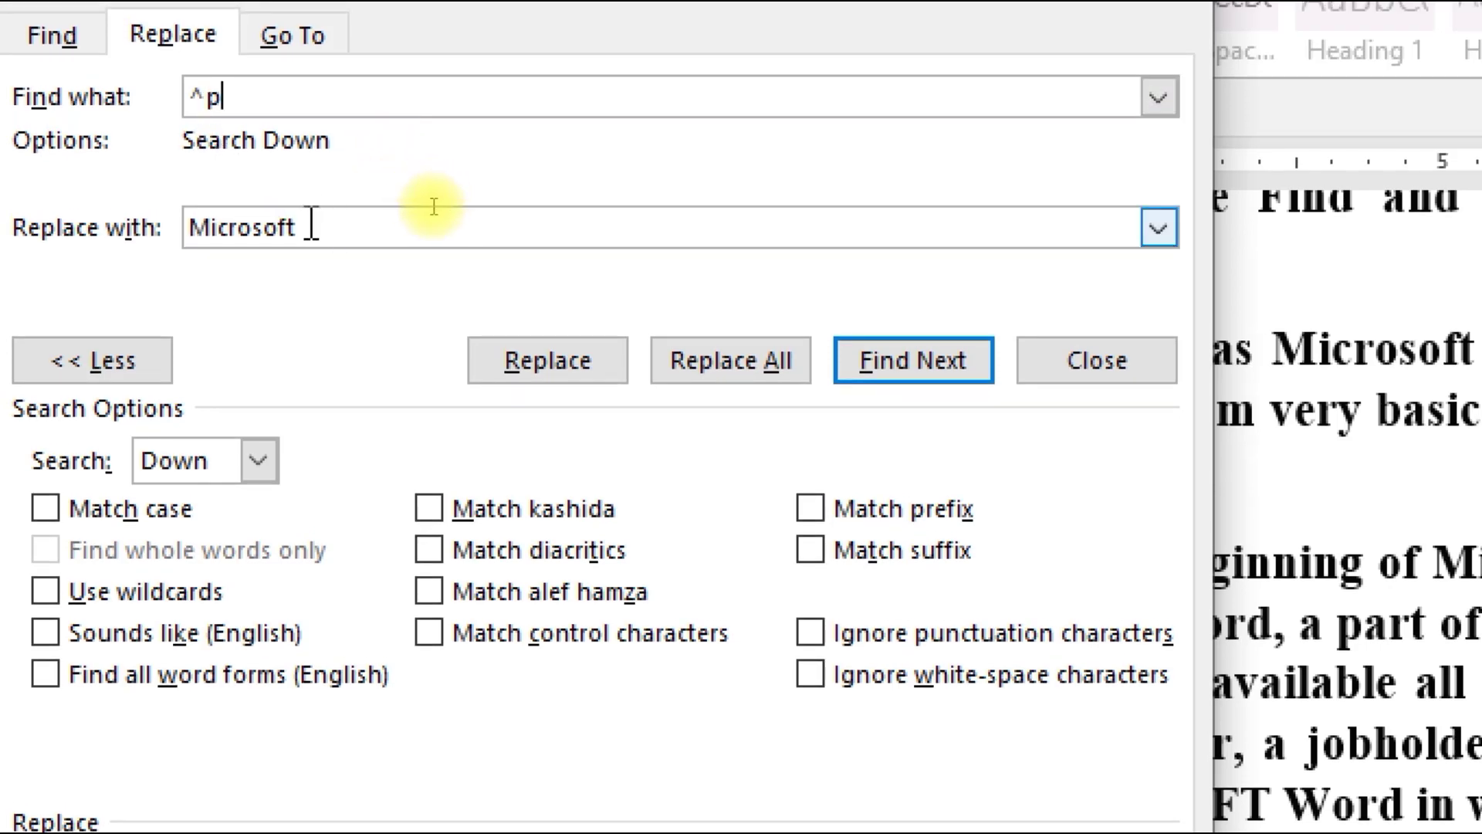
pyautogui.moveTo(308, 226); pyautogui.dragTo(205, 225)
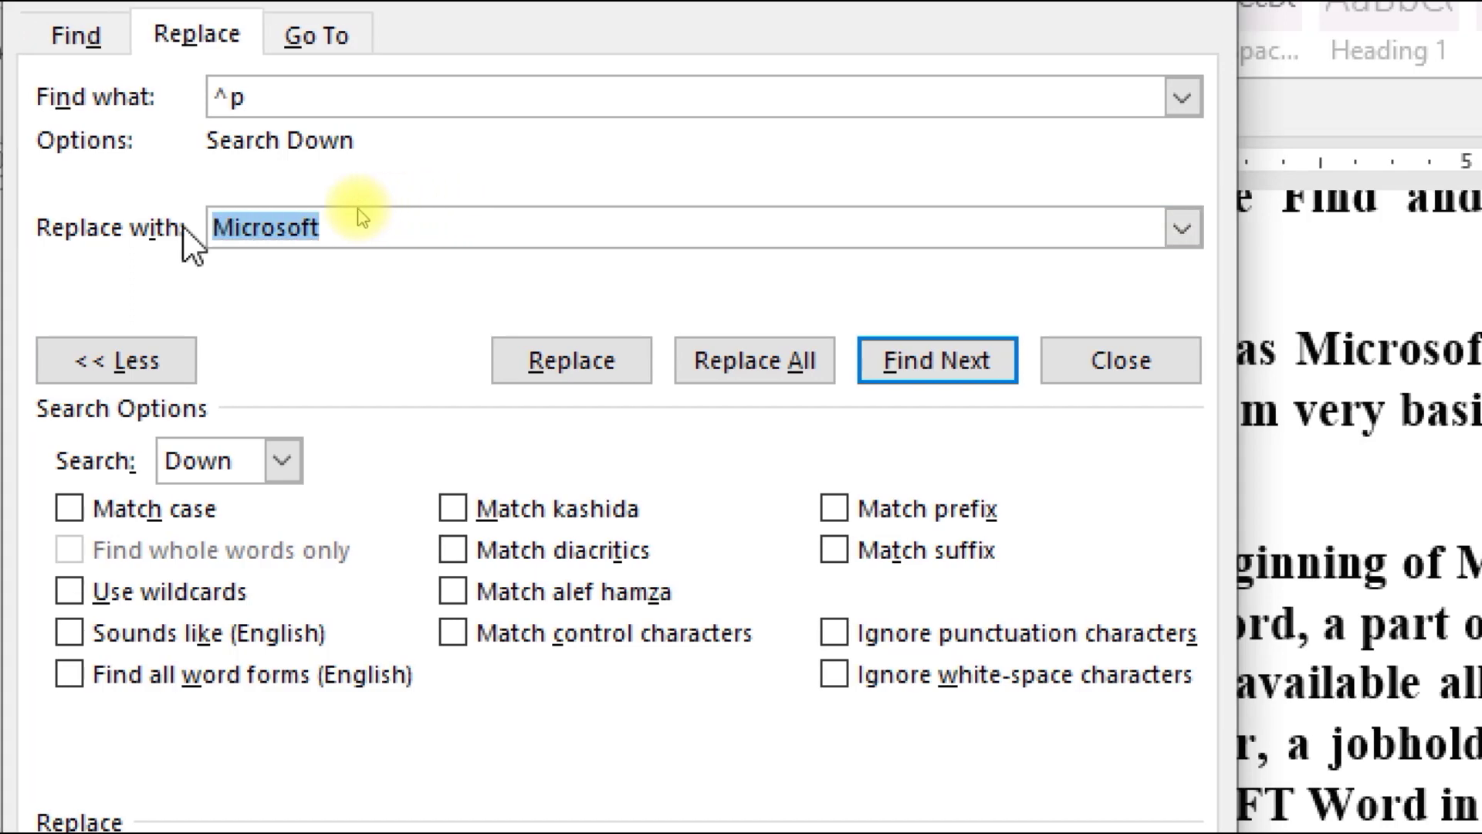
pyautogui.write('|')
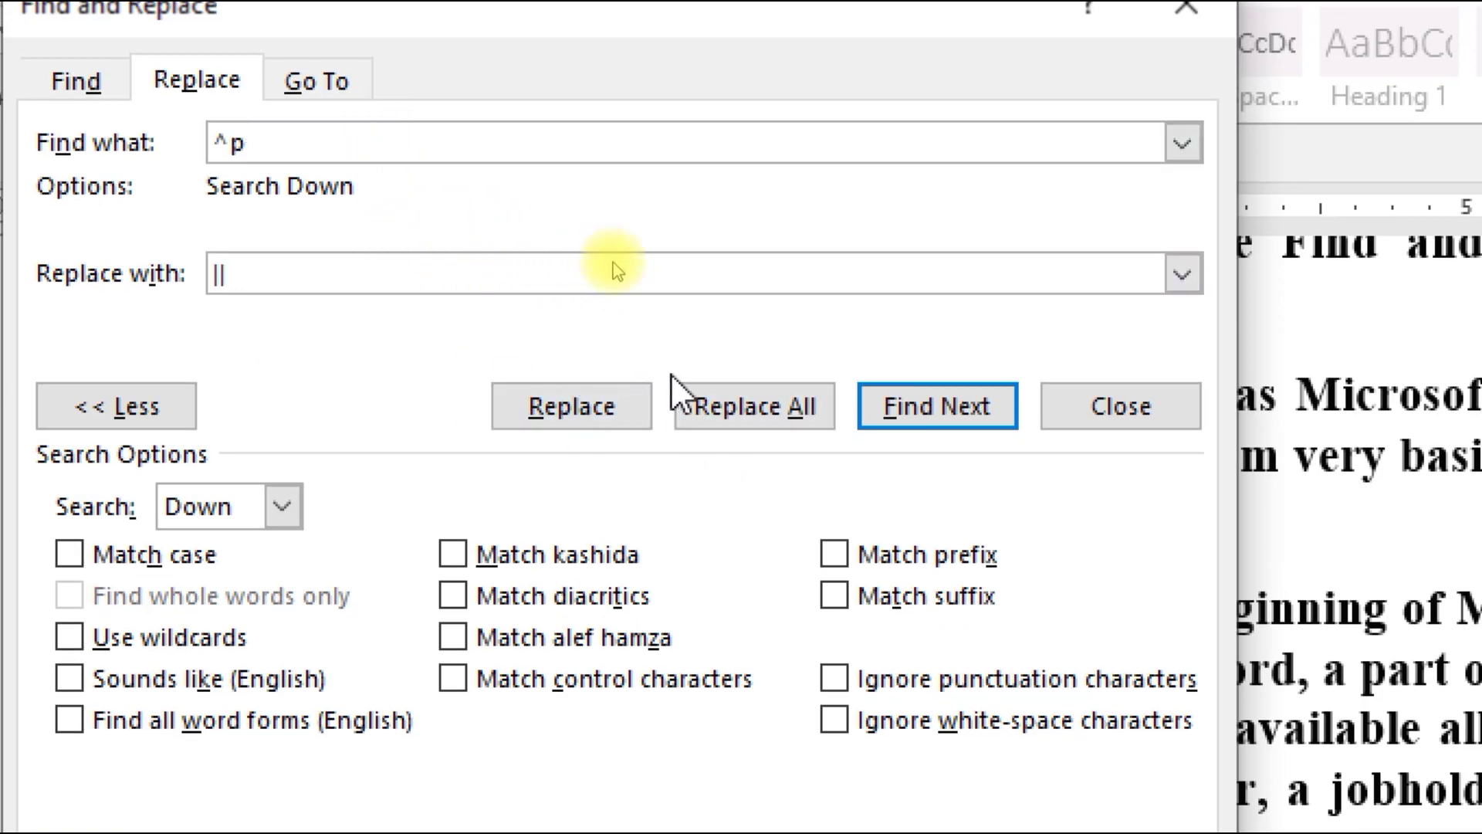
# Replace every paragraph mark with "||" throughout the document, continuing the search from the beginning.
pyautogui.click(791, 415)
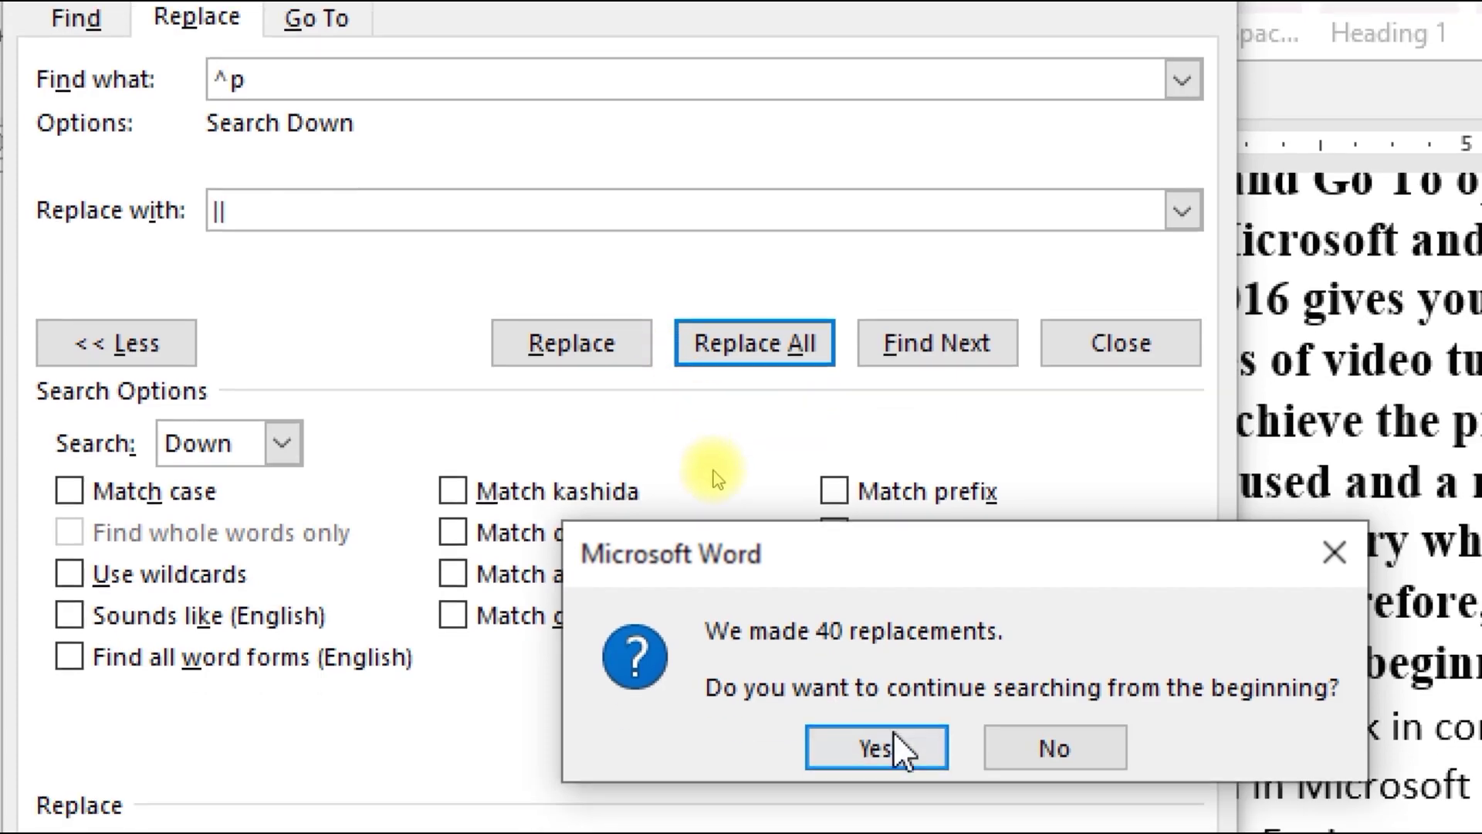
pyautogui.click(892, 731)
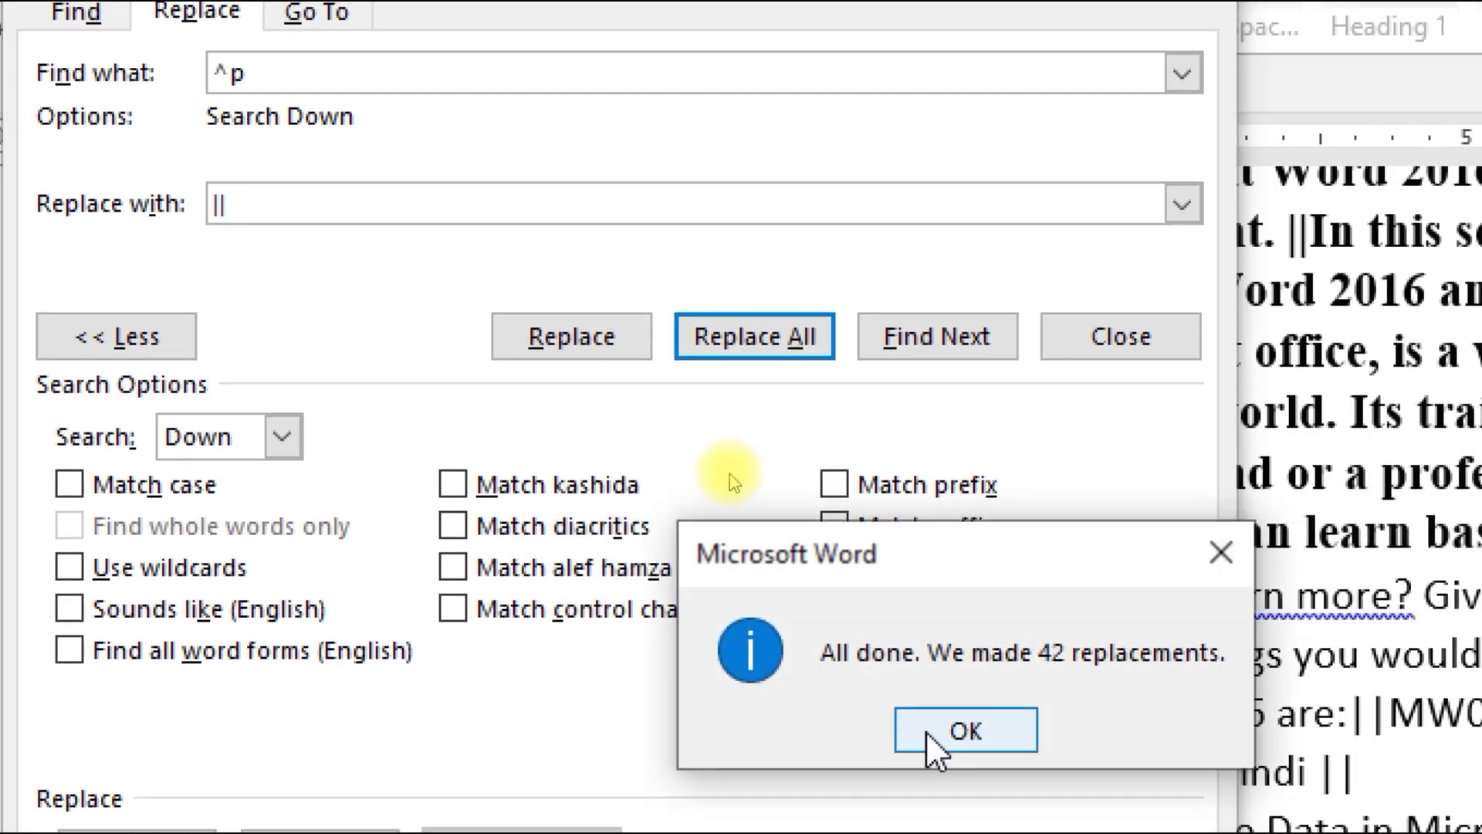
pyautogui.click(925, 730)
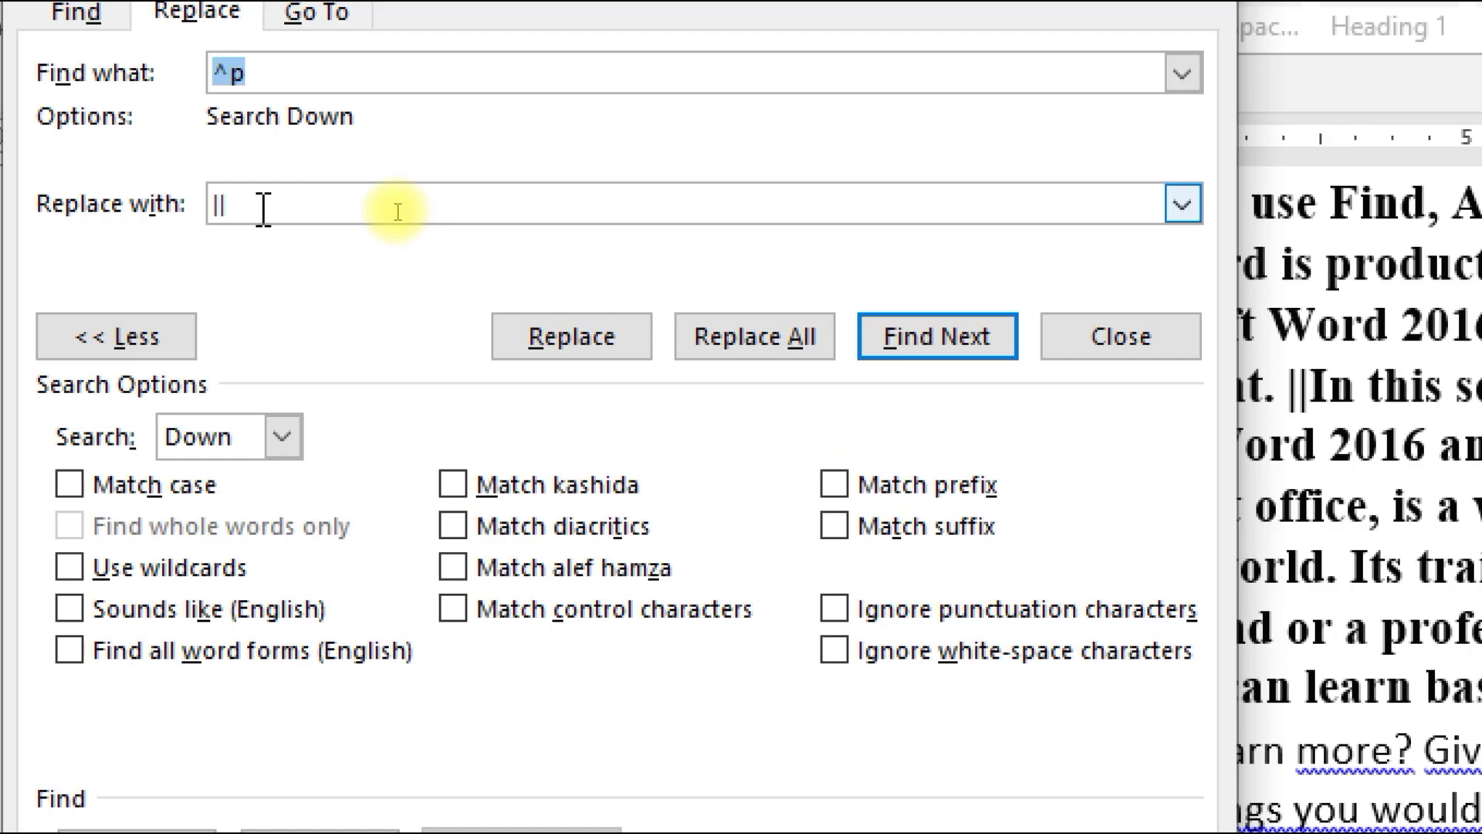
# Clear the search text and look through the special characters available for the search.
pyautogui.press('Delete')
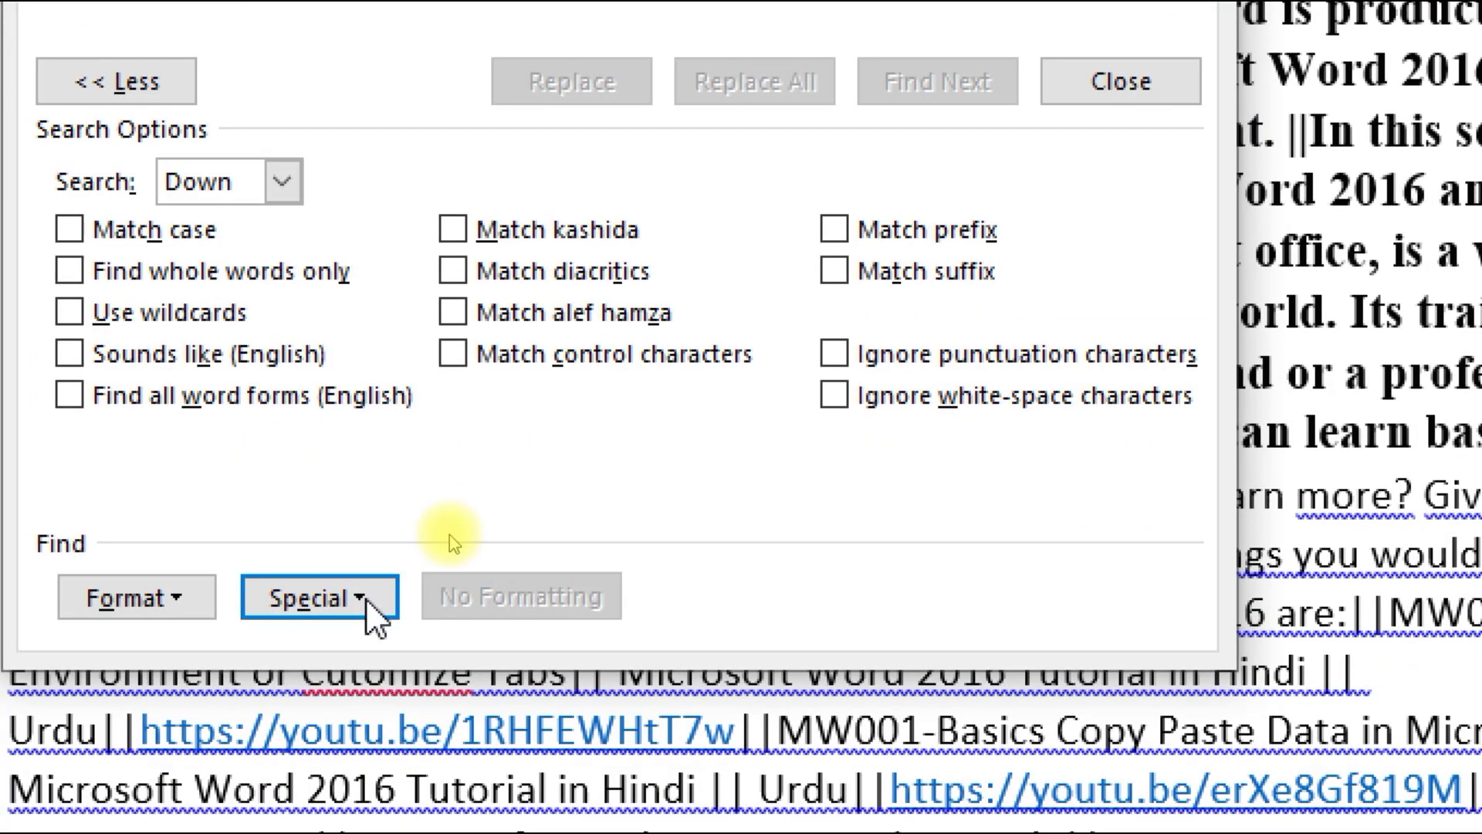
pyautogui.click(363, 601)
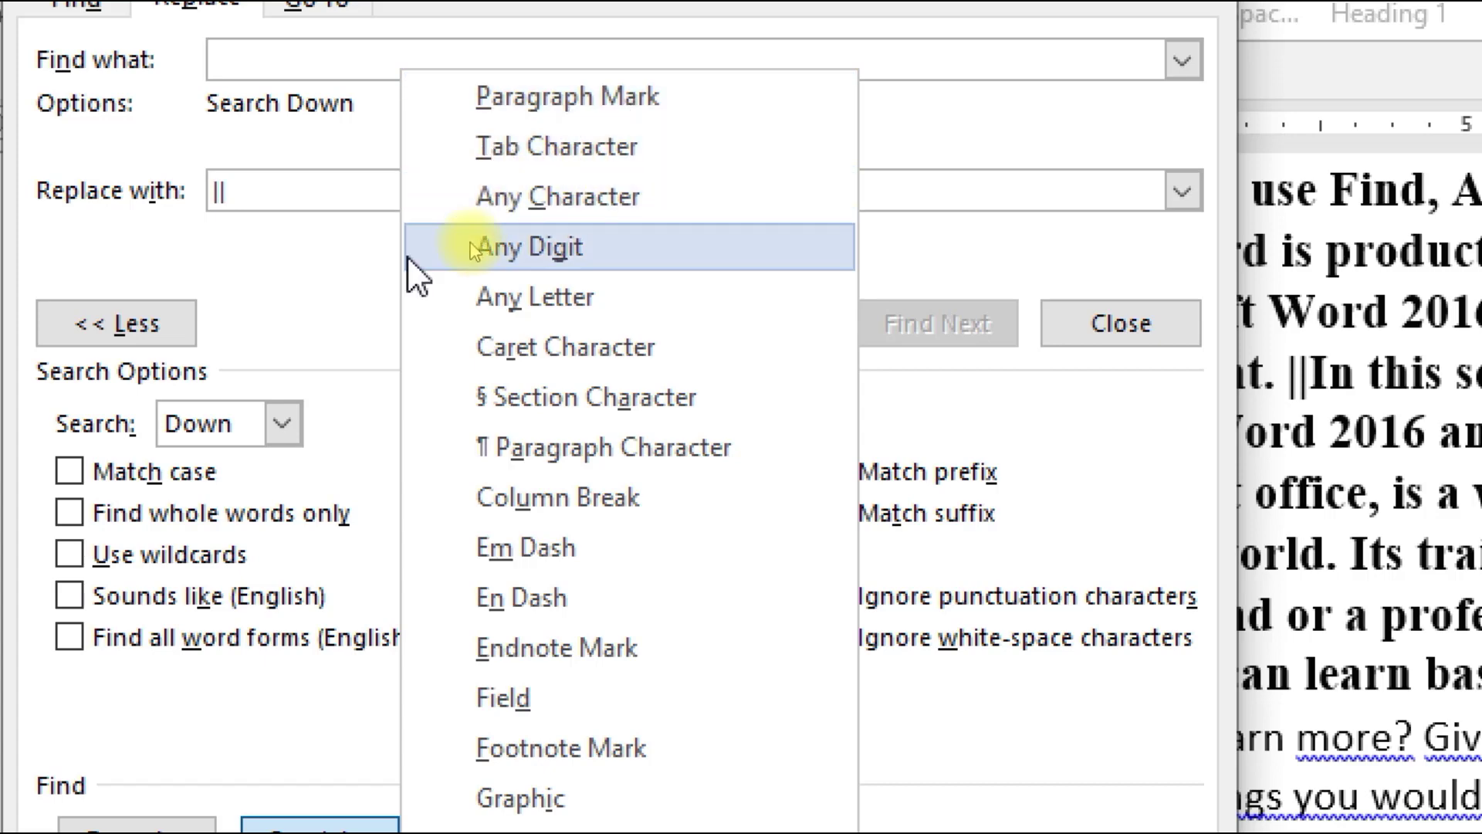
pyautogui.click(327, 280)
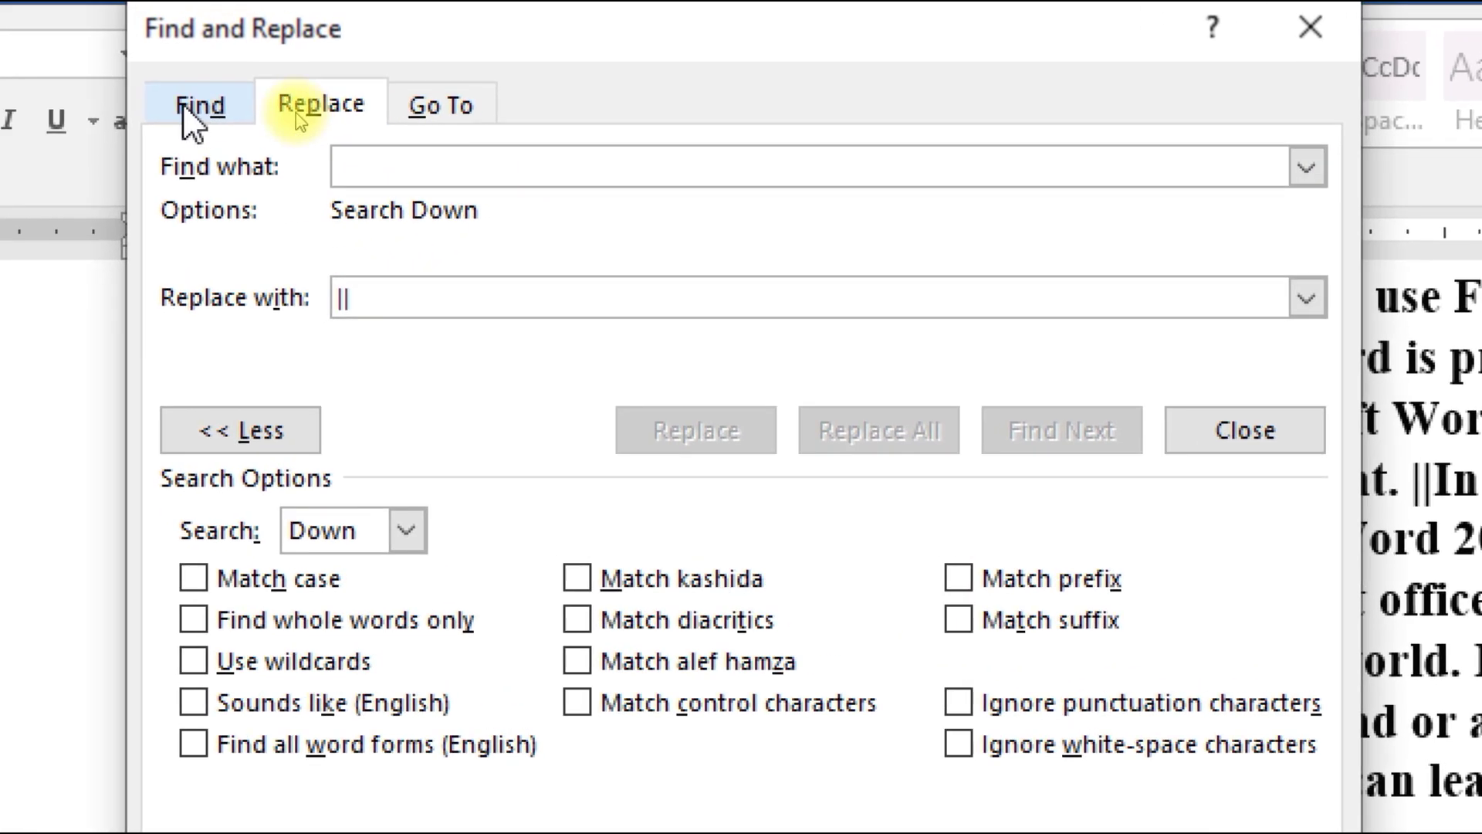
# Compare the special characters offered for a plain find with those offered for the replacement text.
pyautogui.click(97, 104)
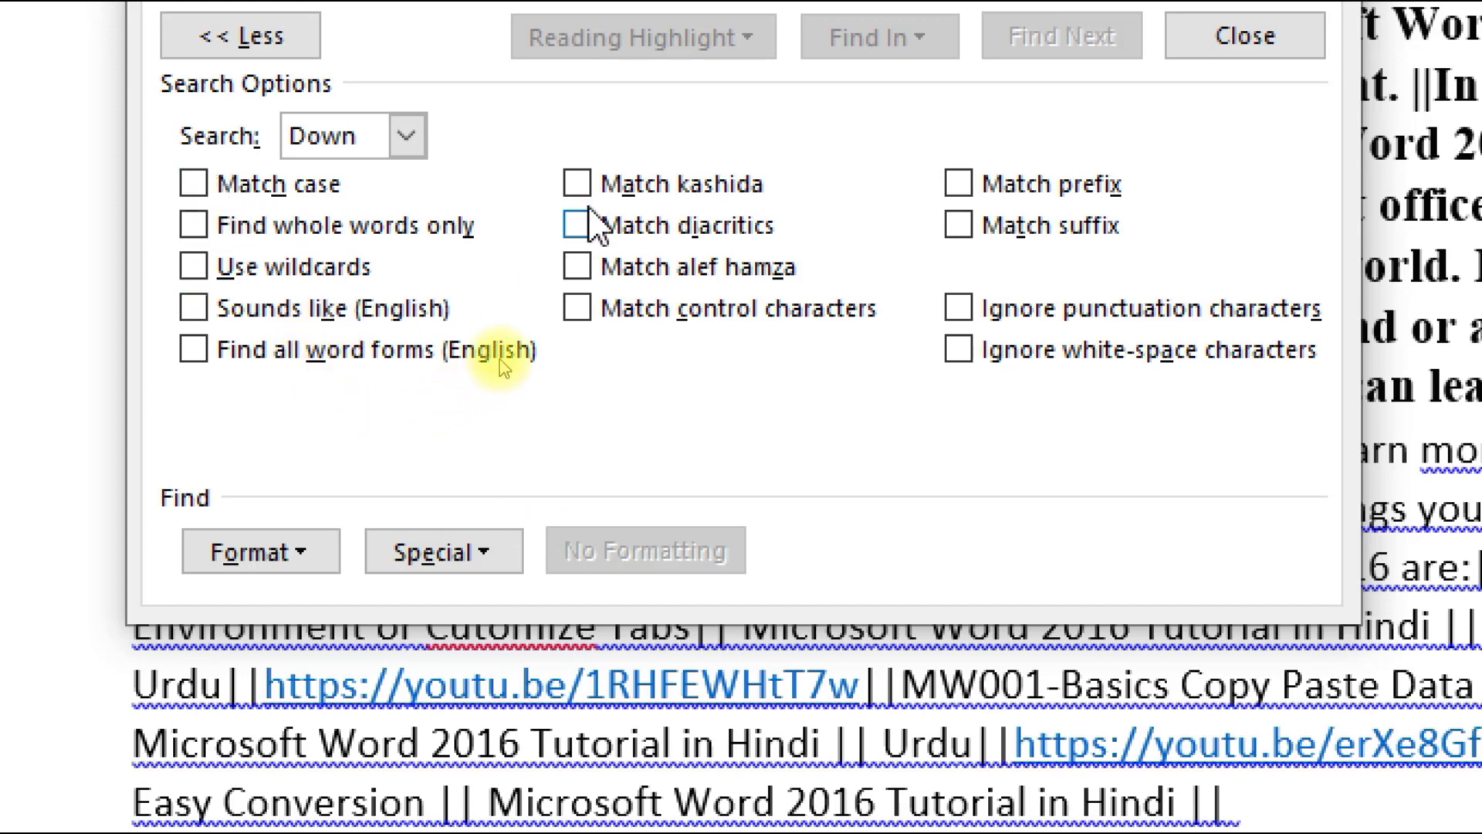
pyautogui.click(444, 549)
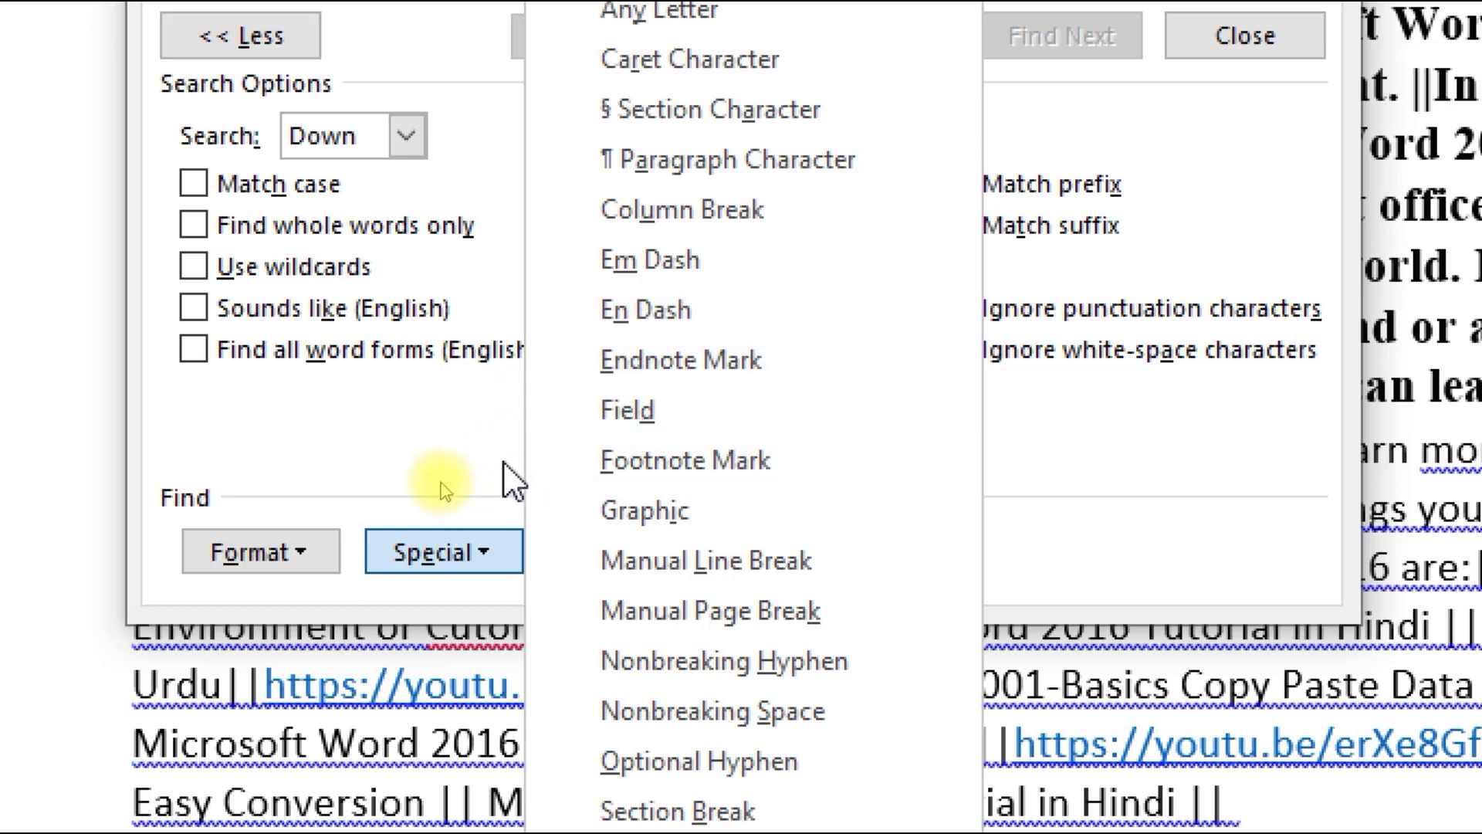
pyautogui.click(428, 426)
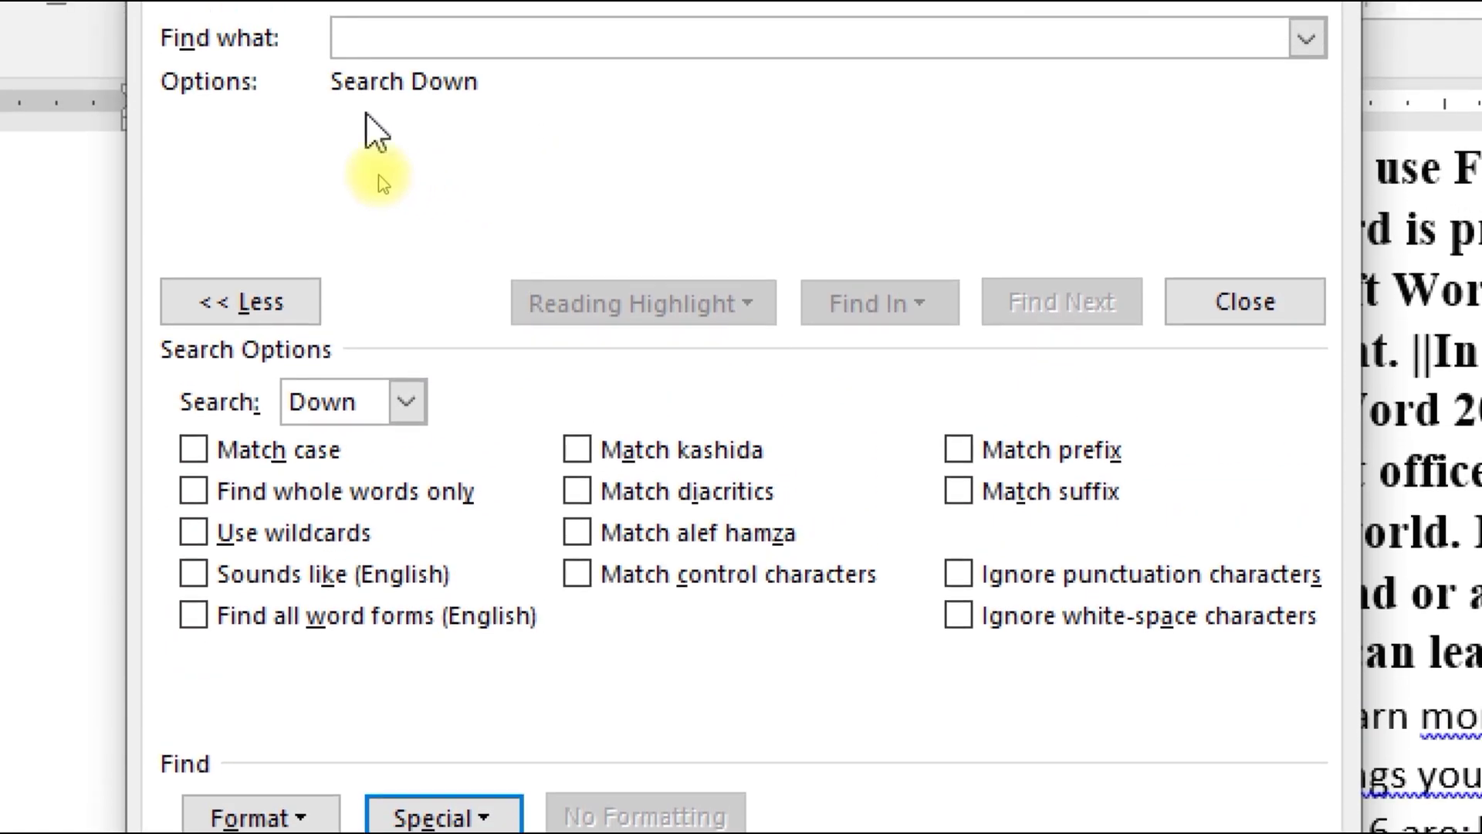
pyautogui.click(323, 99)
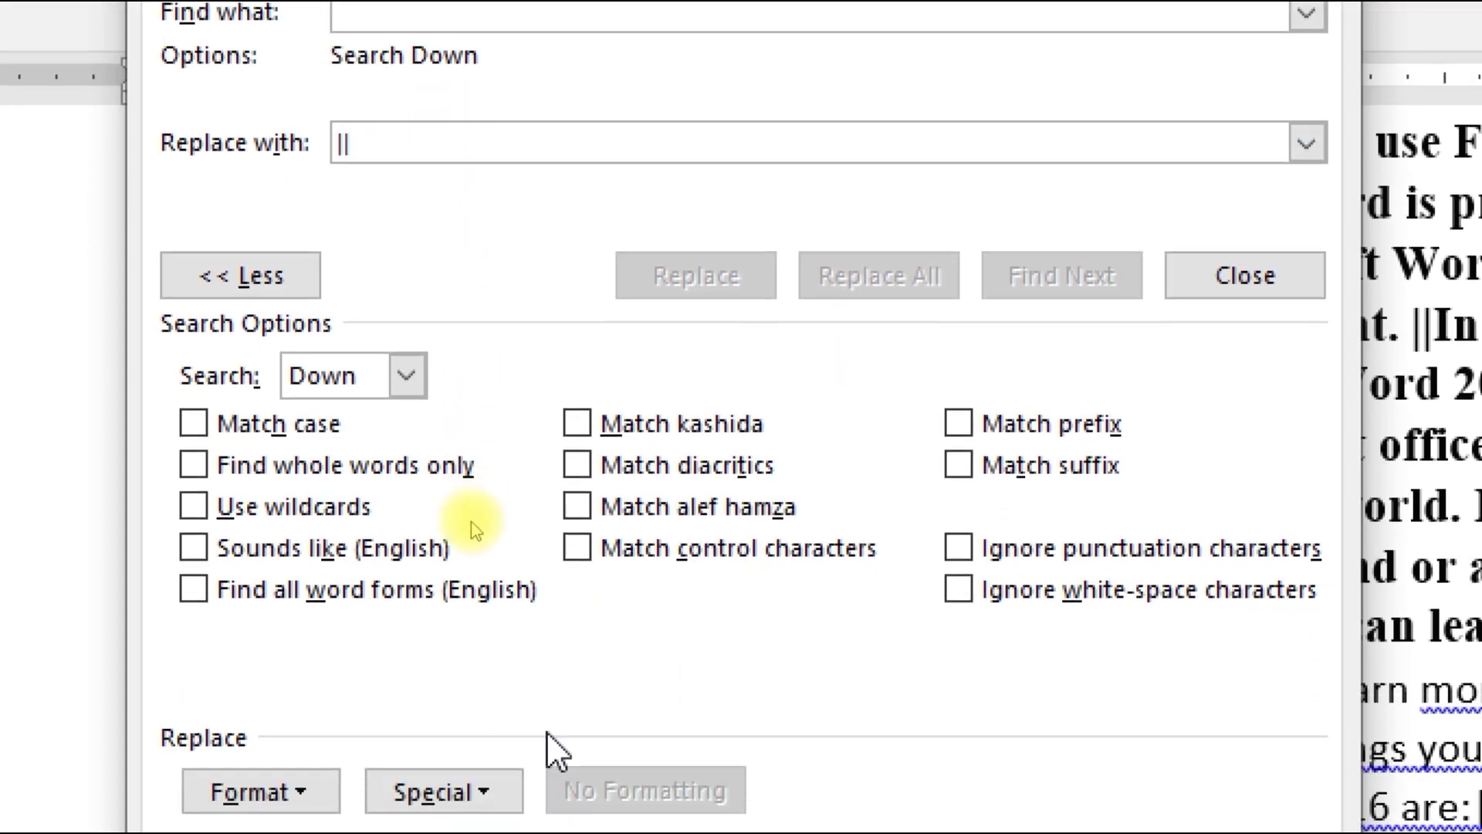
pyautogui.click(522, 743)
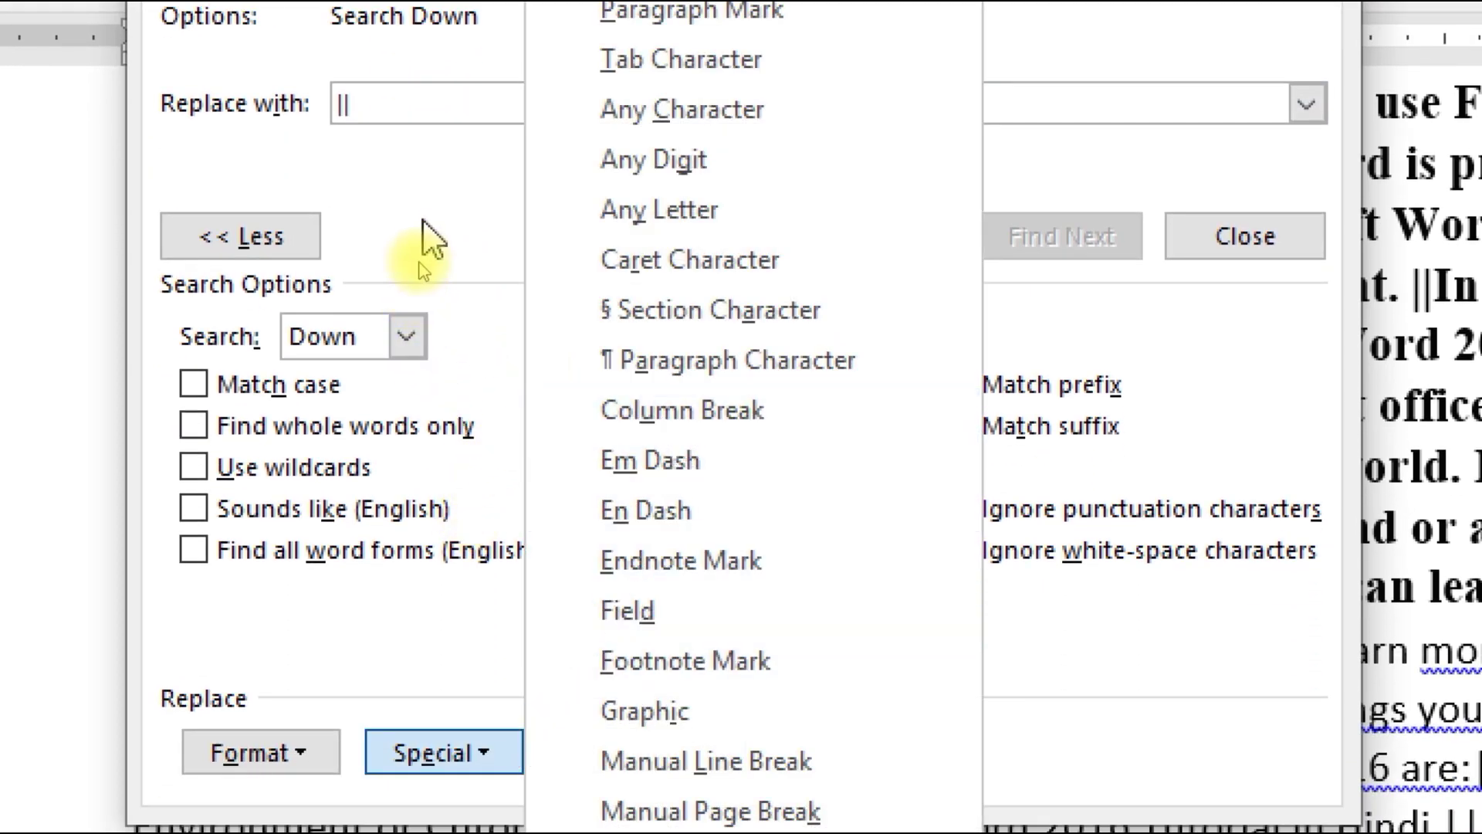
pyautogui.click(429, 241)
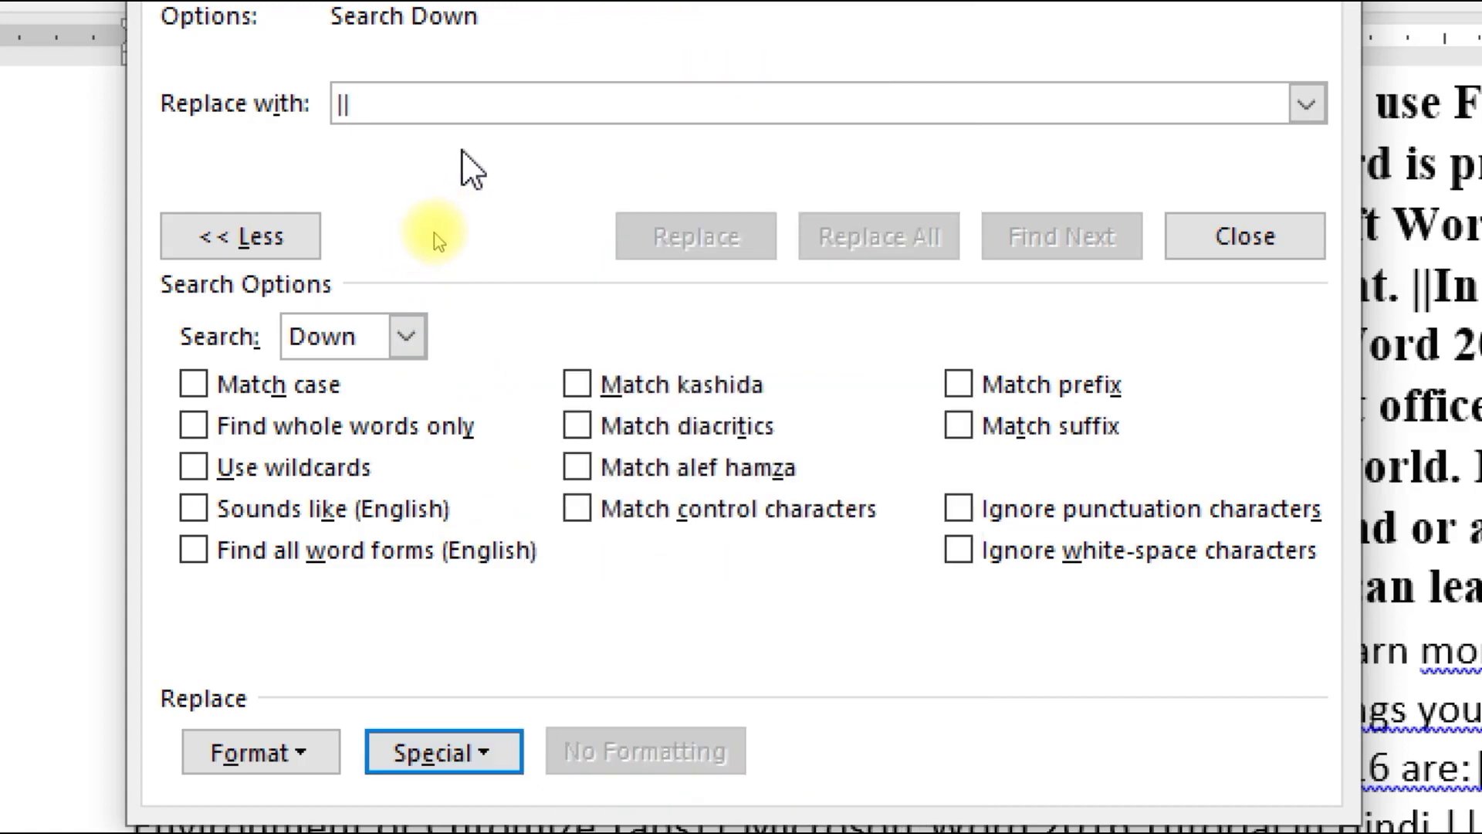